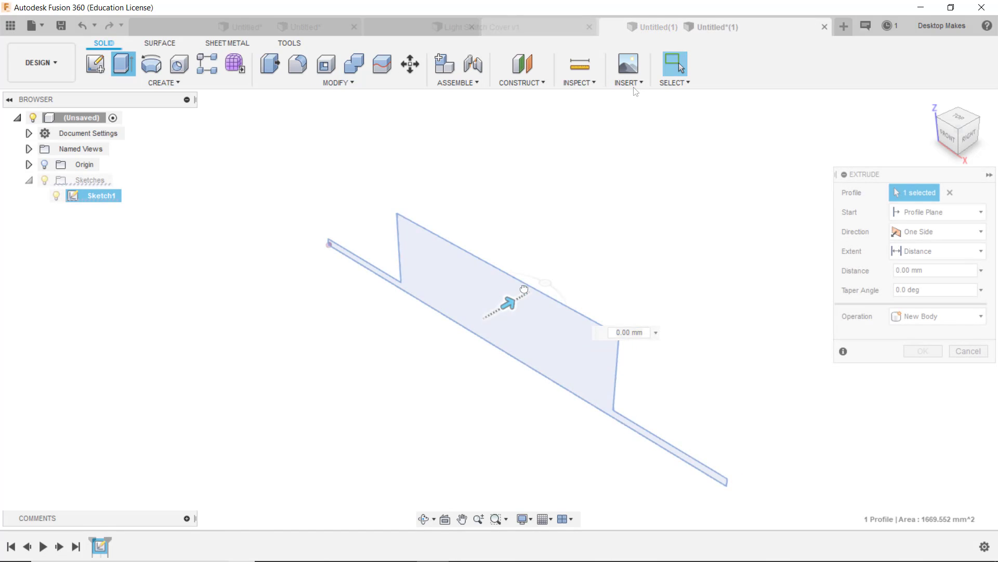
Extrude the sketch 30 mm, then shell it to 2 mm walls with the large bottom face removed.
mouse_move(513, 291)
mouse_down()
mouse_move(573, 325)
mouse_move(592, 254)
mouse_up()
click(923, 351)
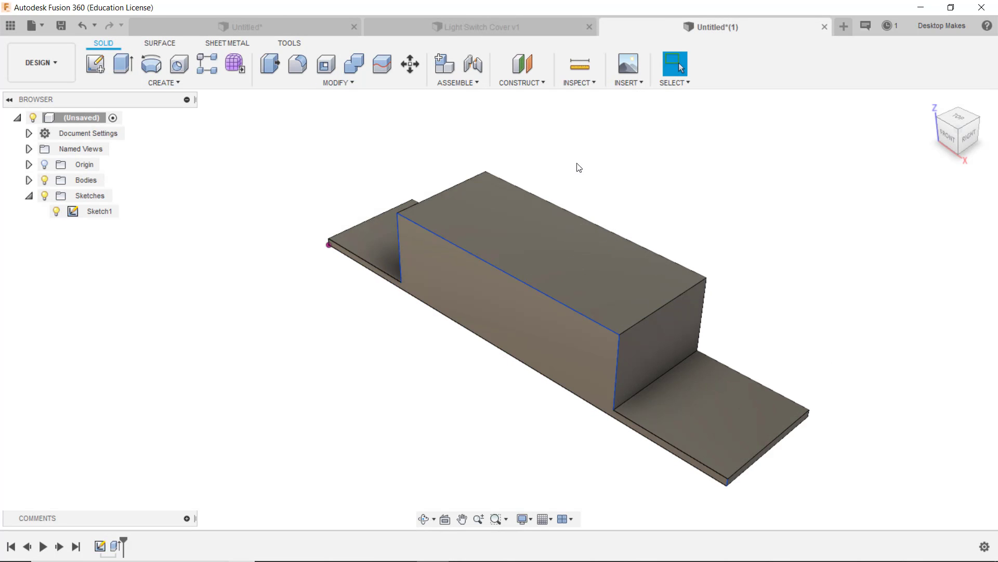
click(353, 83)
click(330, 145)
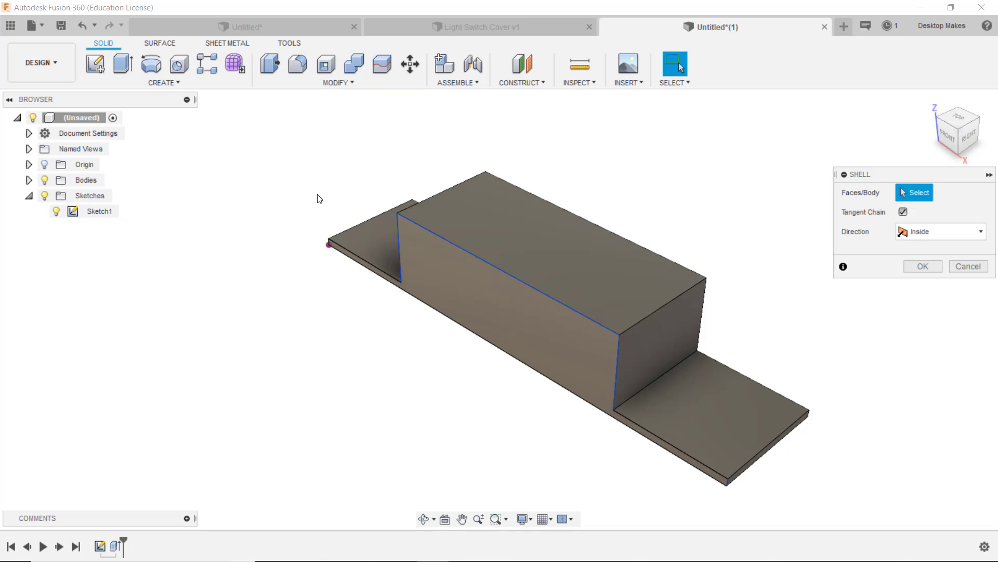
shift+middle_drag(319, 196, 392, 188)
click(547, 310)
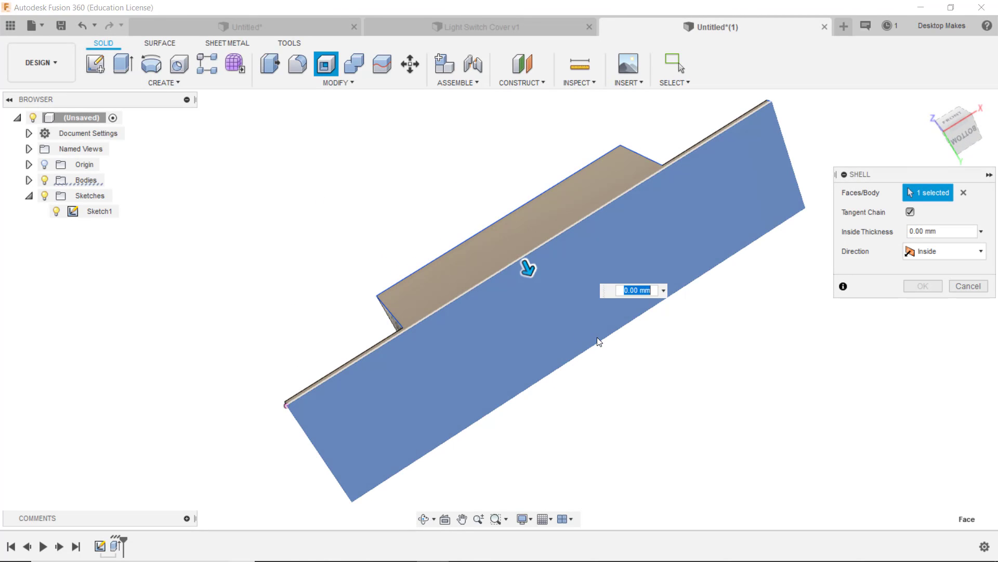
text(2)
key(Return)
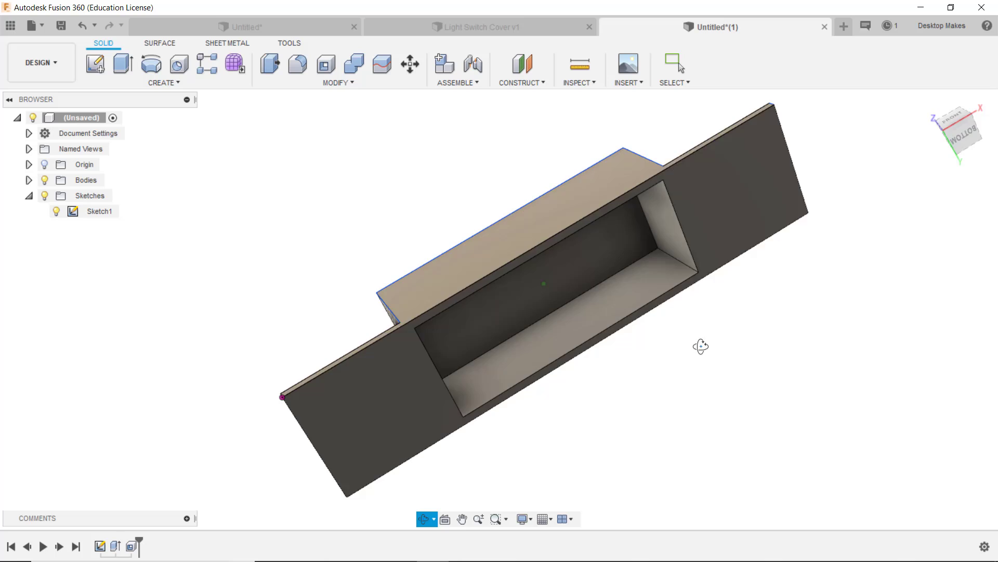
shift+middle_drag(700, 345, 709, 456)
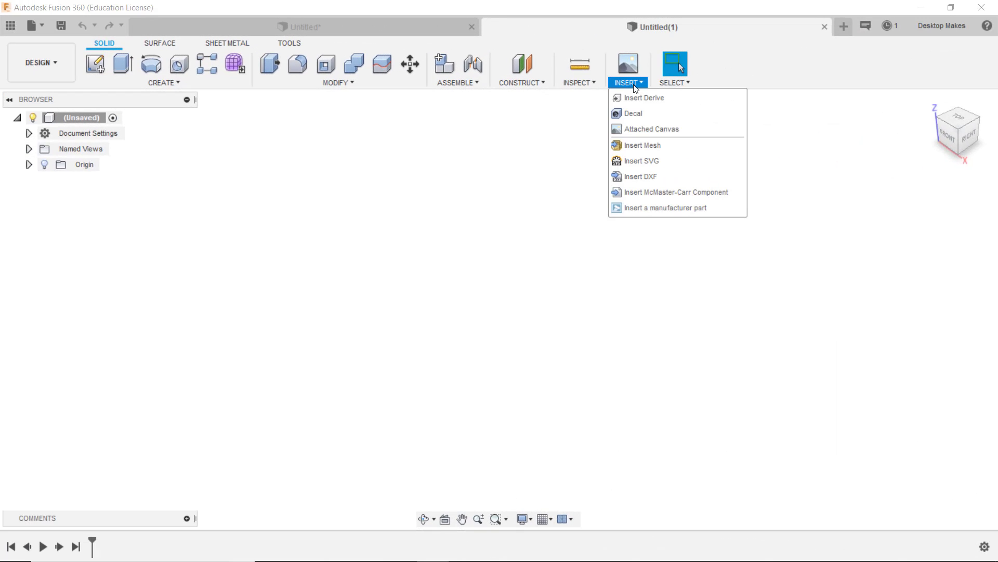
Attach the photo IMG_1691 as a canvas on the XY plane.
click(641, 129)
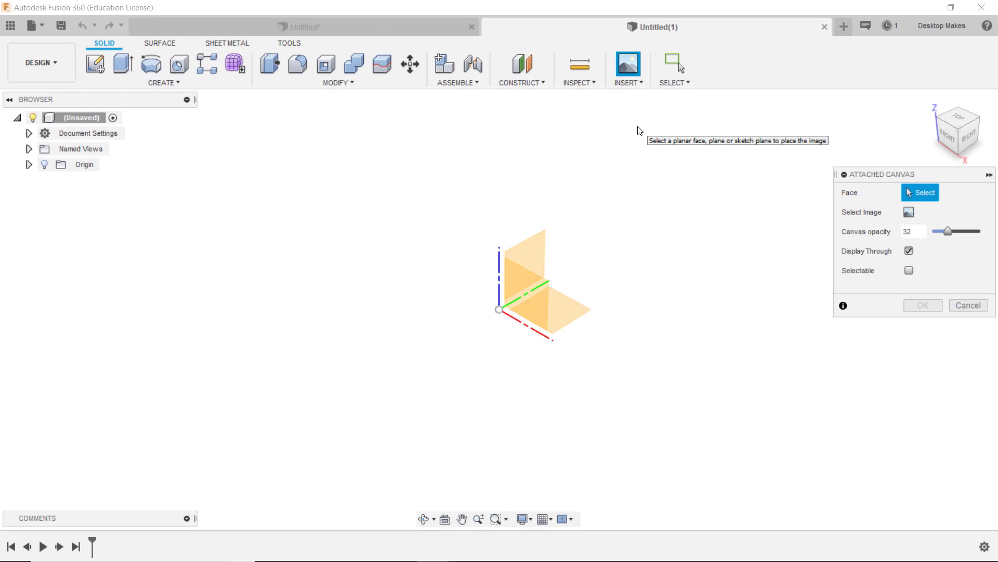
click(570, 315)
click(908, 212)
double_click(230, 121)
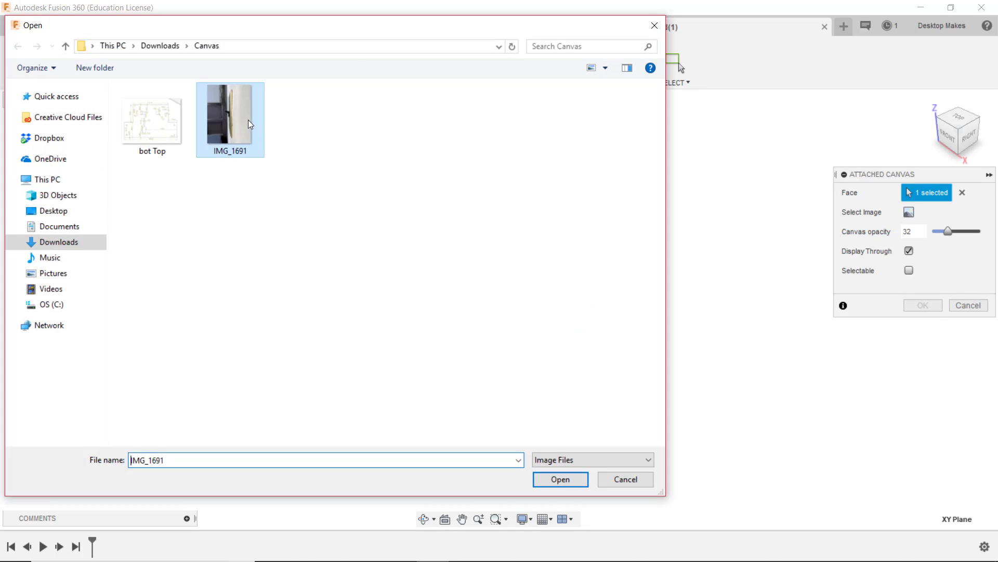
click(923, 461)
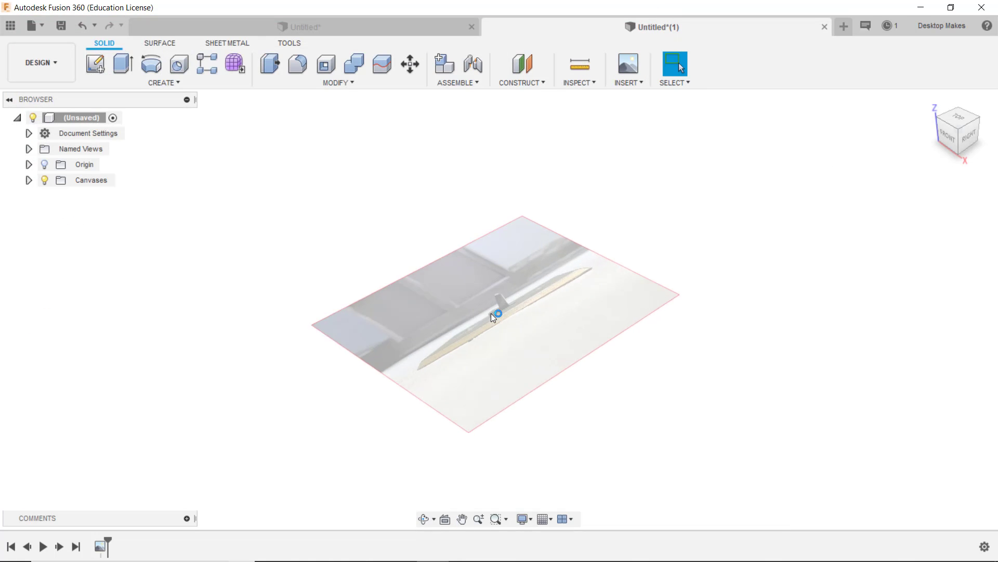
Calibrate the canvas so the plate's bottom-to-top distance measures 114.3 mm.
click(944, 117)
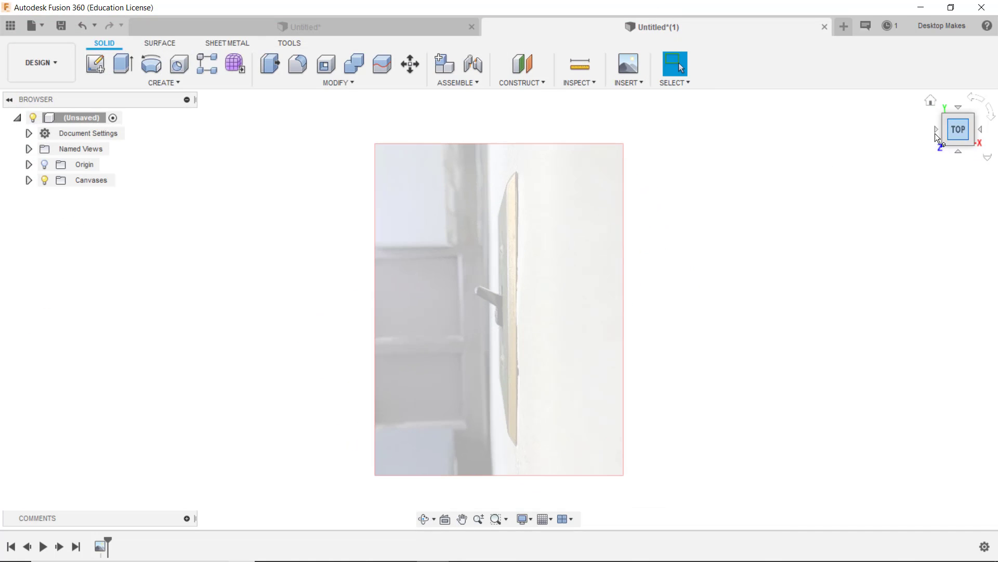
click(28, 180)
right_click(89, 196)
click(89, 236)
scroll(512, 458, up, 3)
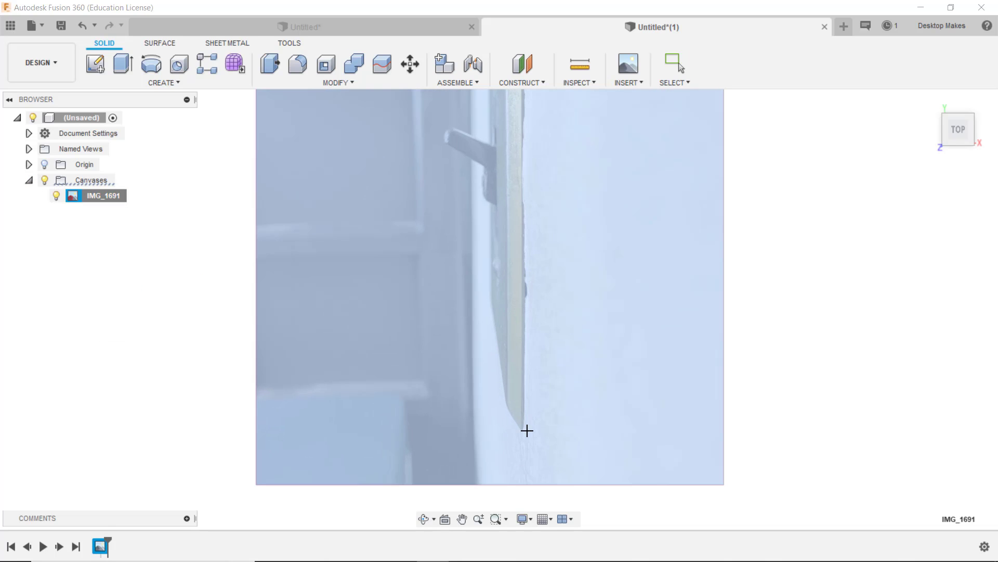
click(526, 430)
scroll(520, 404, down, 3)
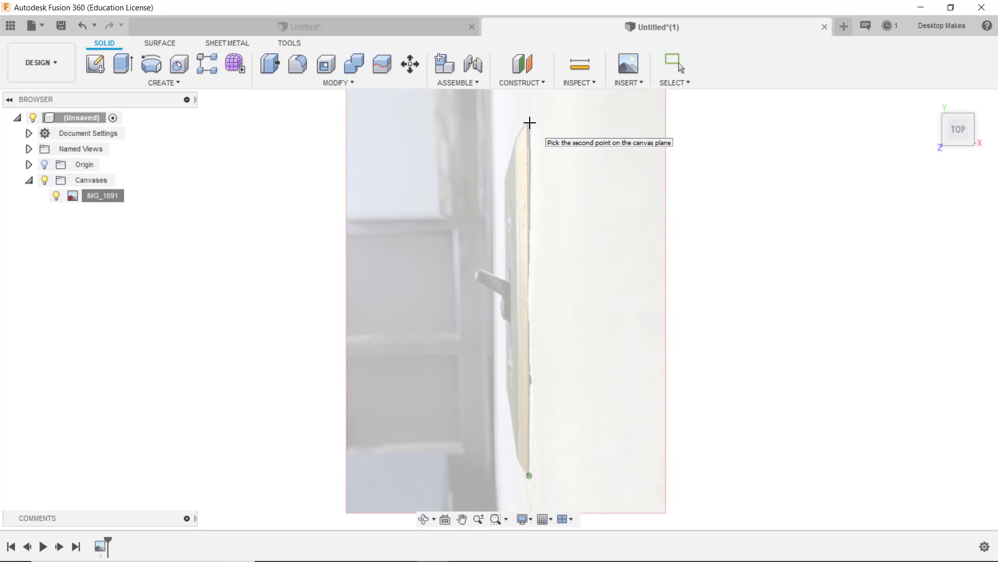
click(530, 123)
text(114)
text(.3)
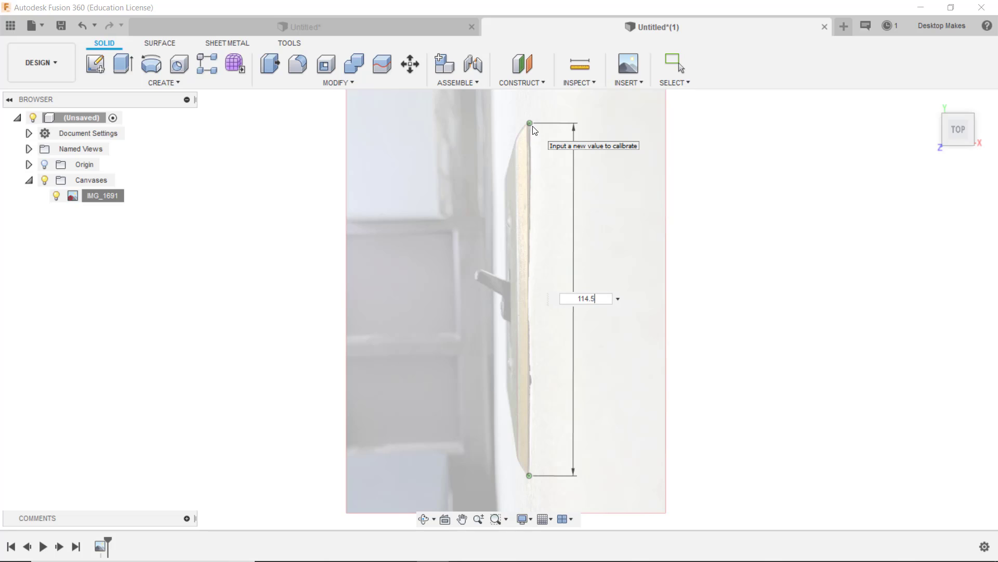
key(Return)
middle_click(532, 126)
middle_click(532, 127)
Move the canvas up so the plate's bottom meets the origin.
right_click(107, 196)
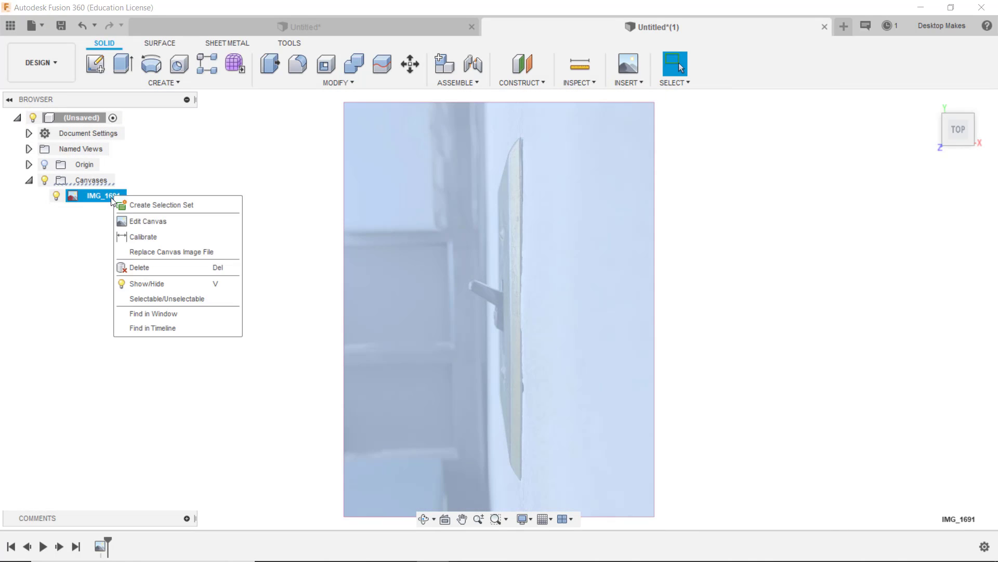
click(172, 220)
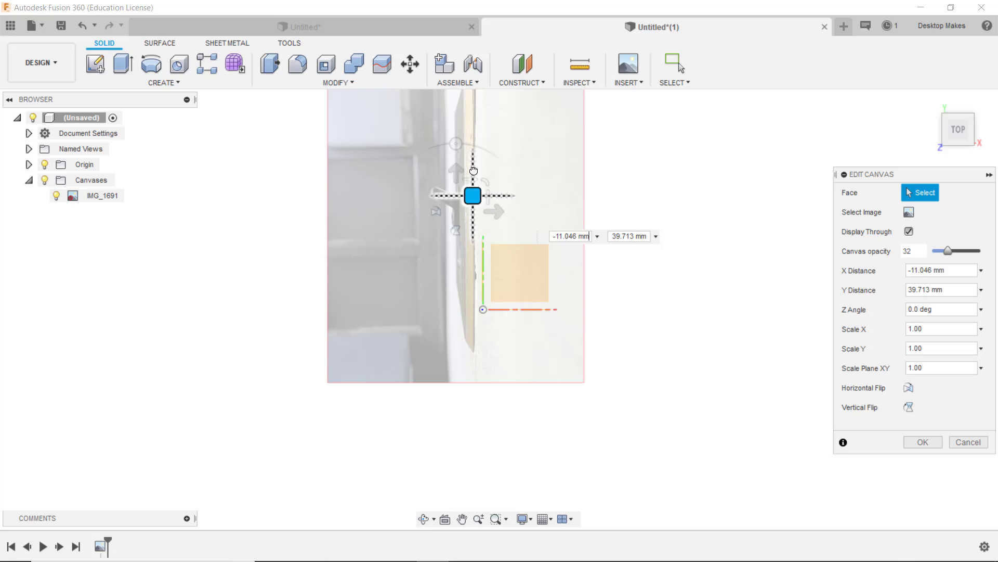
drag(473, 171, 480, 154)
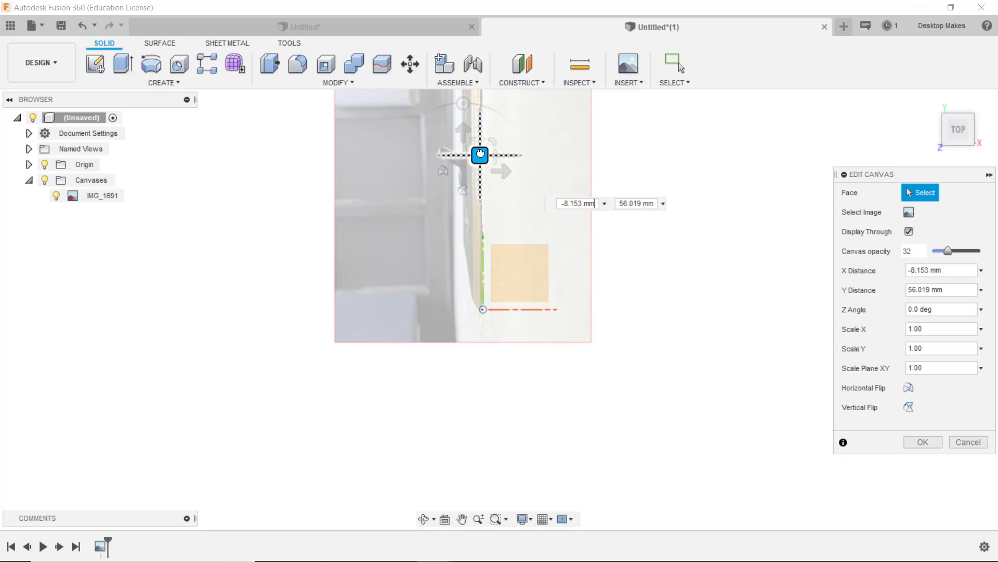
click(919, 440)
middle_drag(515, 221, 541, 338)
click(96, 63)
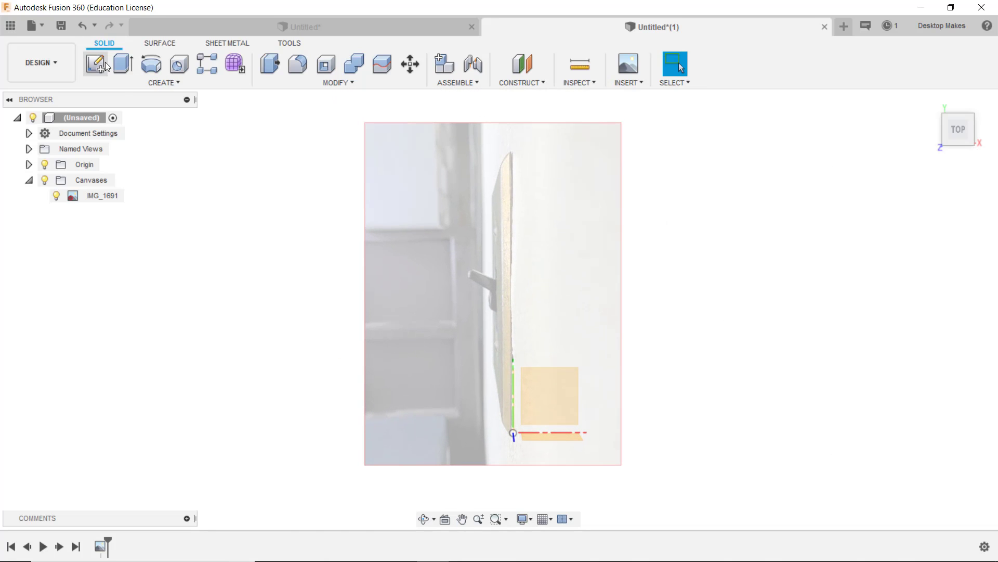
Begin a new sketch on the chosen plane over the photo.
click(408, 341)
click(563, 404)
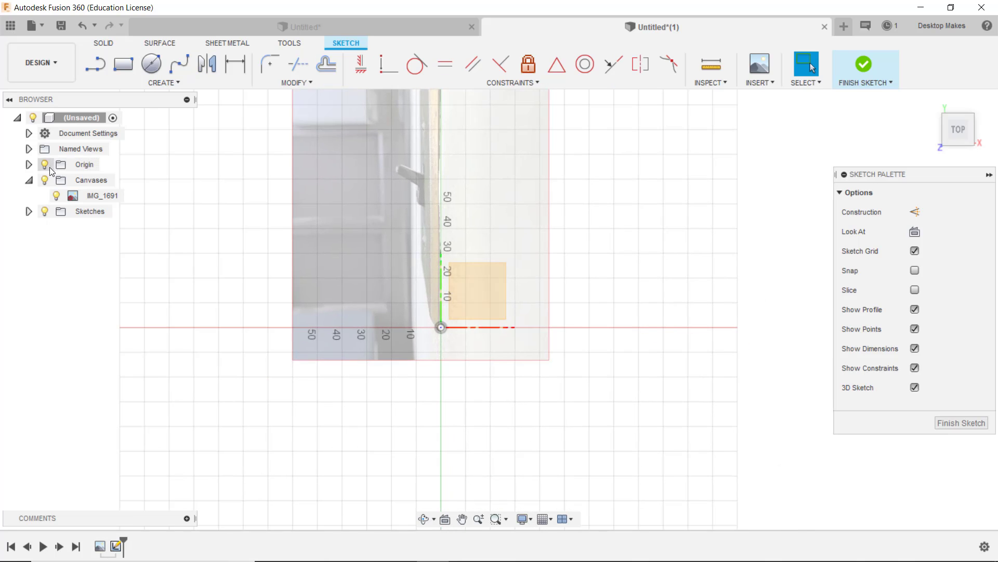
scroll(400, 163, up, 5)
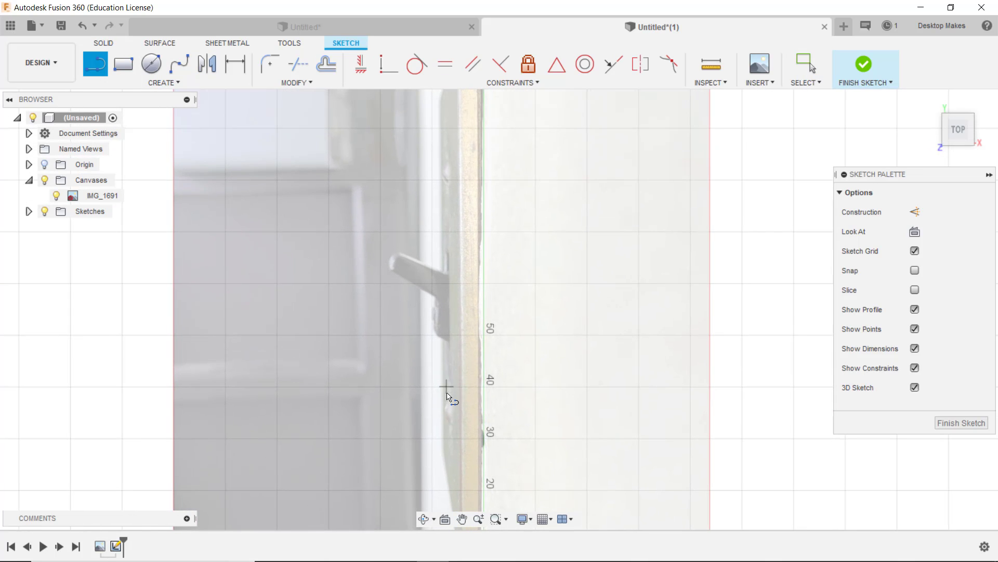
scroll(447, 396, up, 2)
Trace the switch-lever profile as a chain of vertical and angled lines along the plate.
click(448, 411)
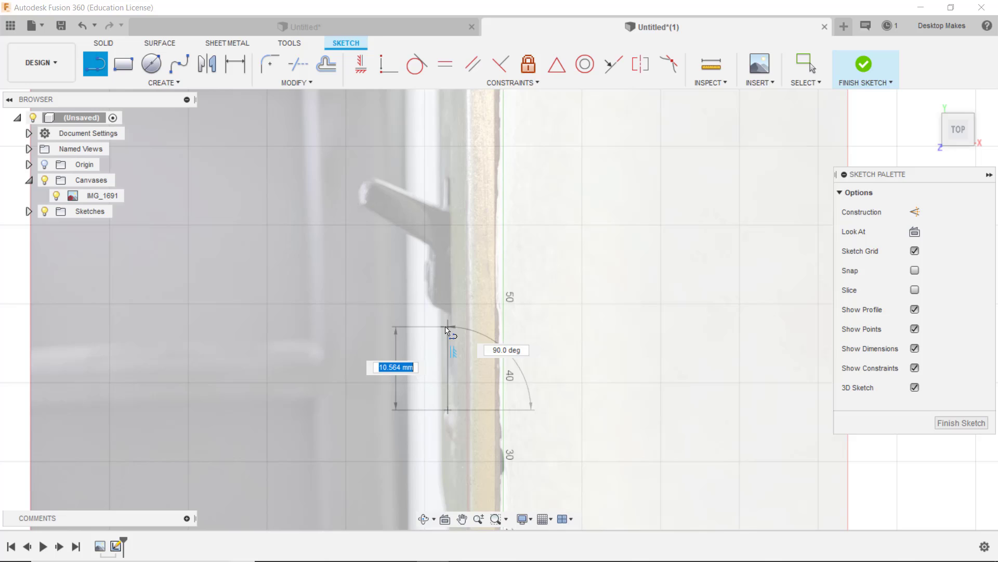
click(448, 326)
click(415, 303)
click(415, 253)
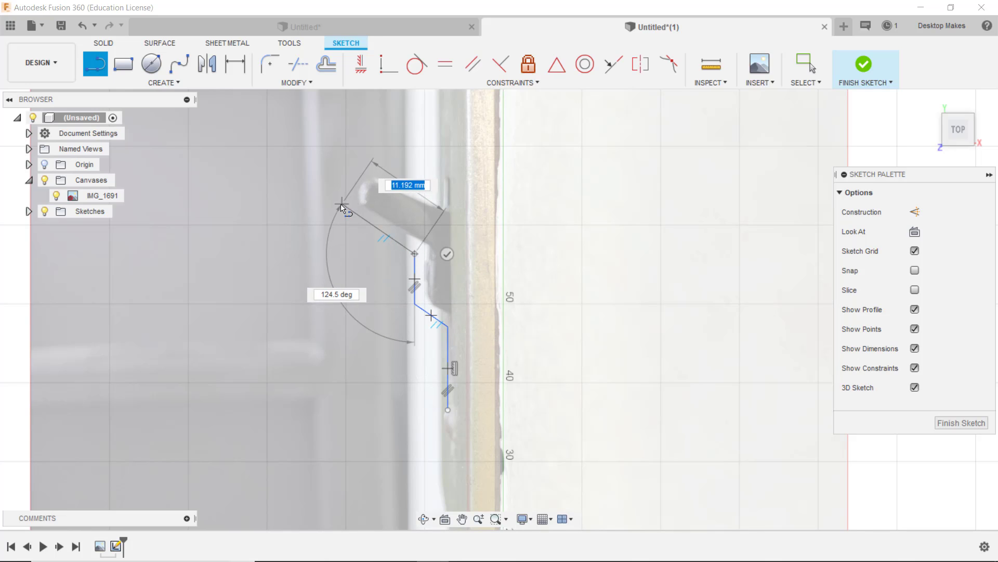
click(341, 203)
click(342, 133)
click(435, 186)
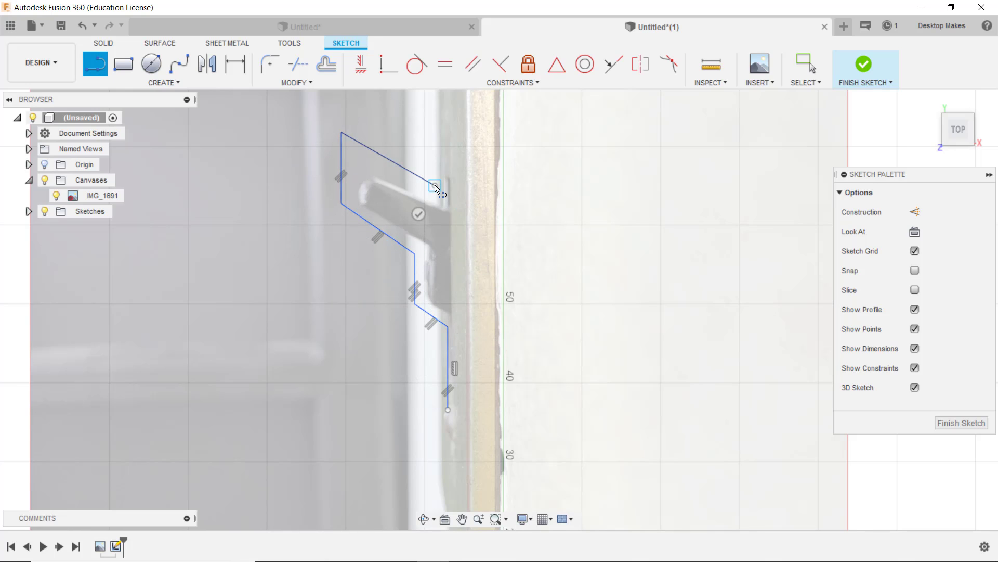
middle_drag(435, 186, 453, 344)
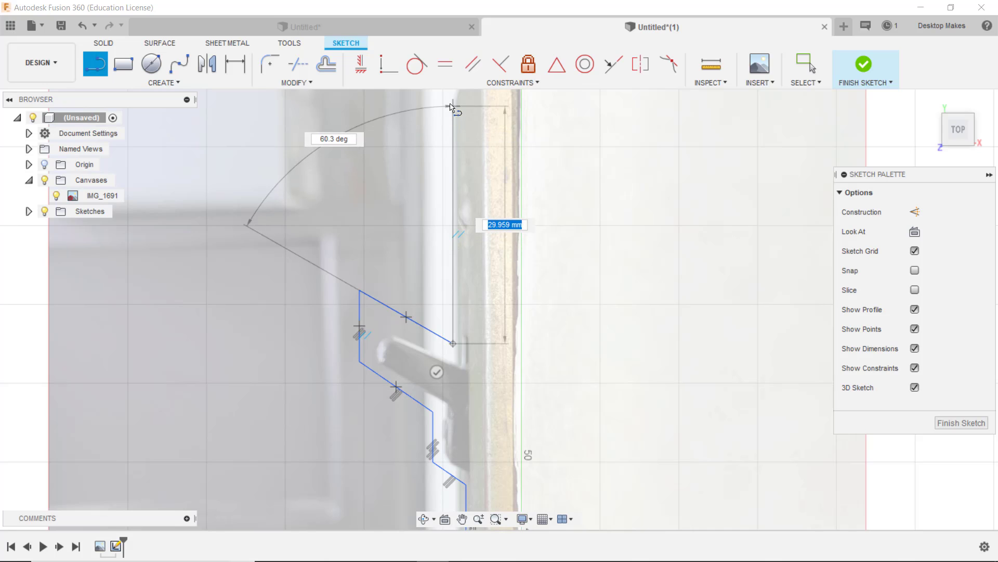
click(457, 99)
click(361, 64)
Make the bottom line vertical and the top diagonal parallel to the lower diagonal.
middle_drag(402, 276, 432, 198)
scroll(440, 223, down, 2)
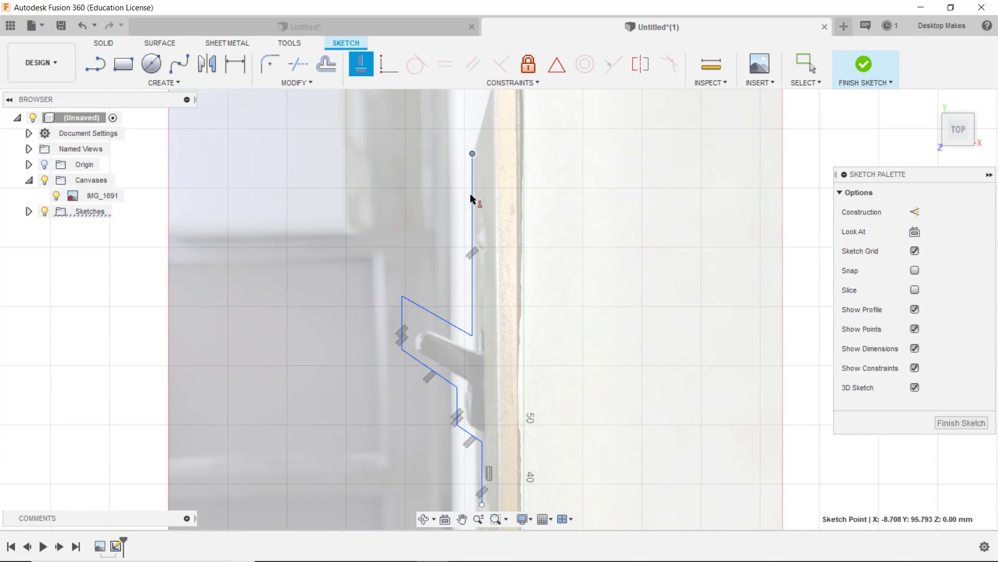
middle_drag(464, 434, 471, 323)
click(490, 394)
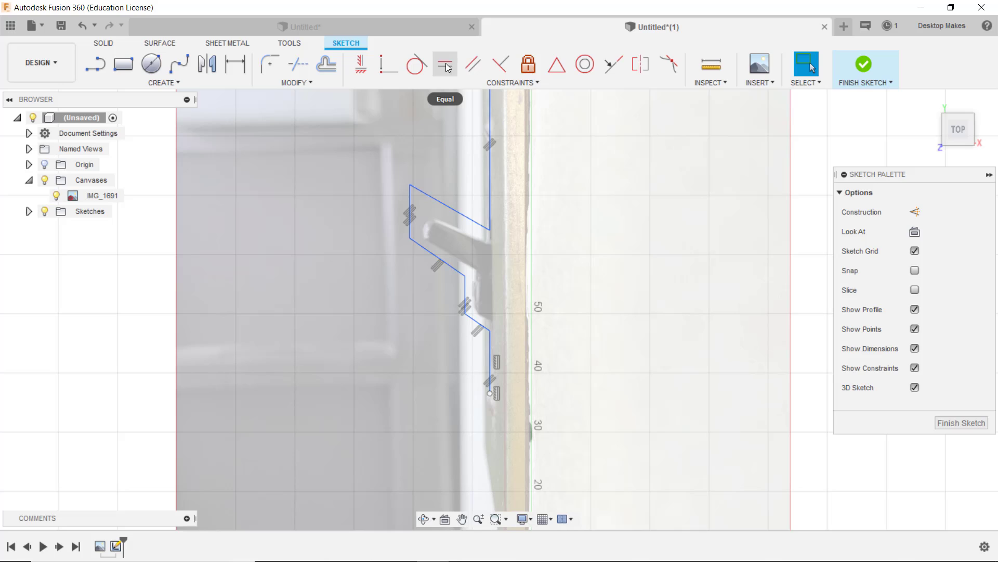
click(473, 64)
click(440, 262)
click(463, 215)
scroll(410, 240, up, 2)
key(Escape)
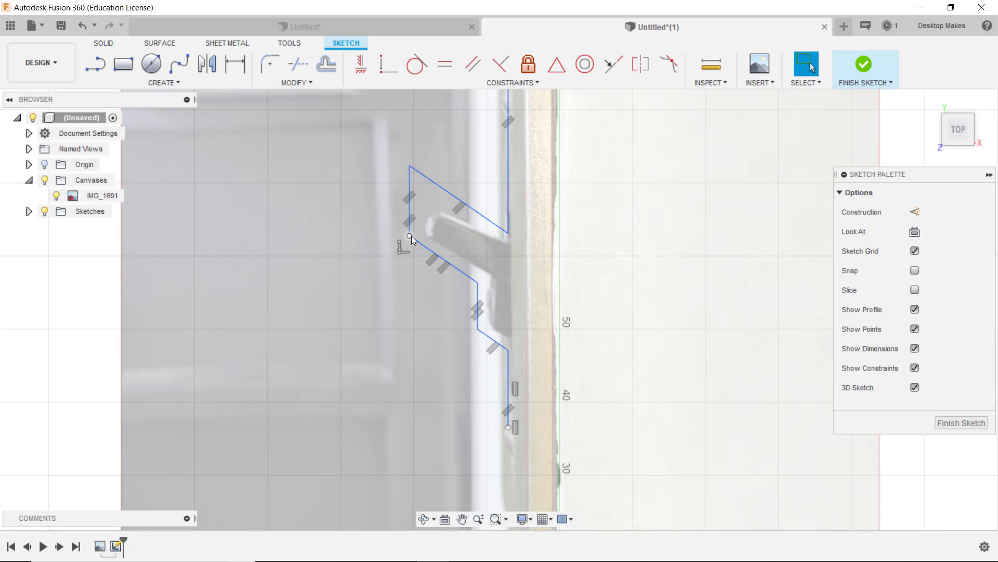
Dimension the angle between the diagonal and vertical lines as 120°.
key(d)
click(467, 278)
click(478, 299)
click(455, 290)
text(120)
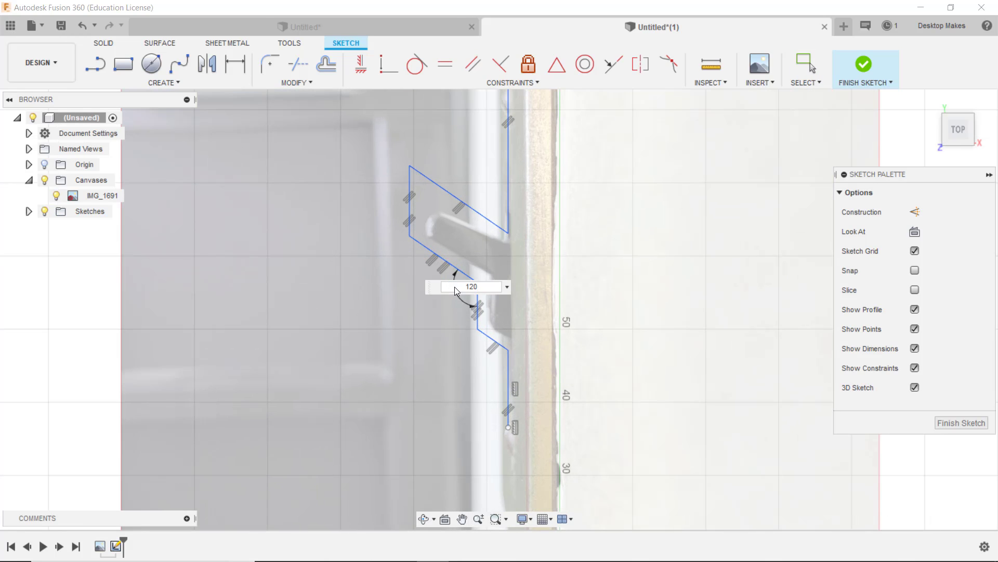
key(Return)
key(Escape)
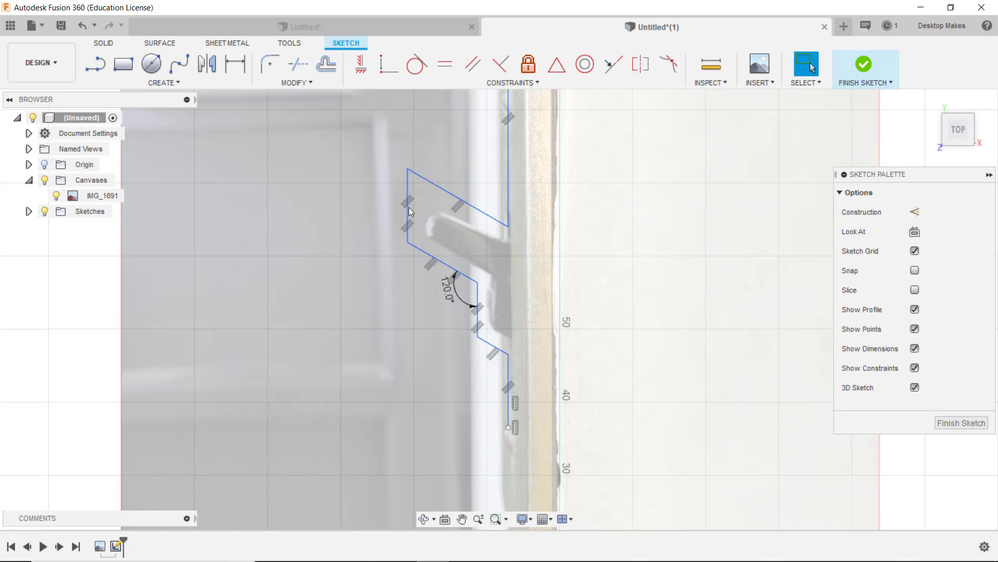
Drag the profile lines onto the photo's switch edges and extend the bottom line to about 17 mm.
drag(410, 211, 413, 213)
drag(503, 226, 510, 230)
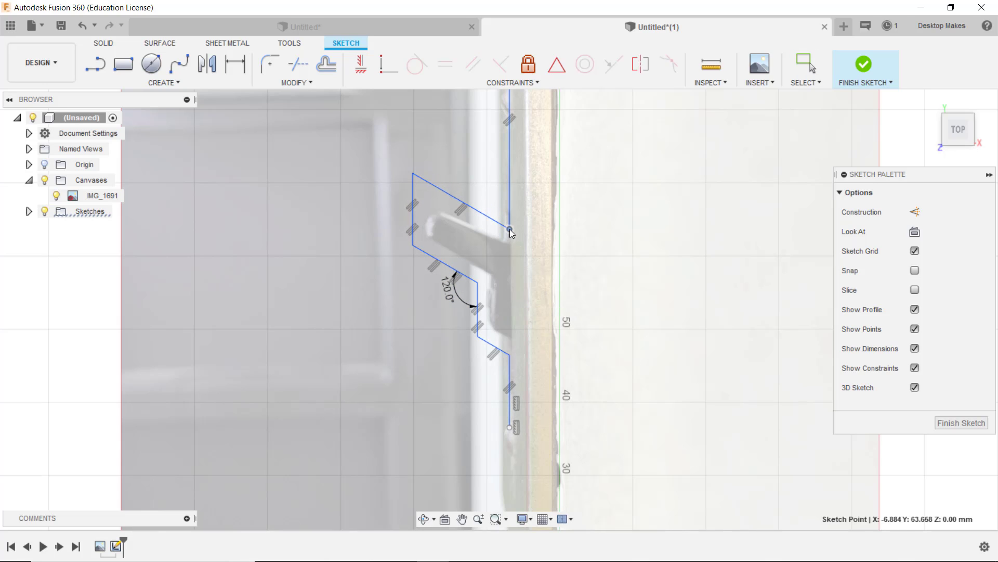
drag(414, 209, 418, 212)
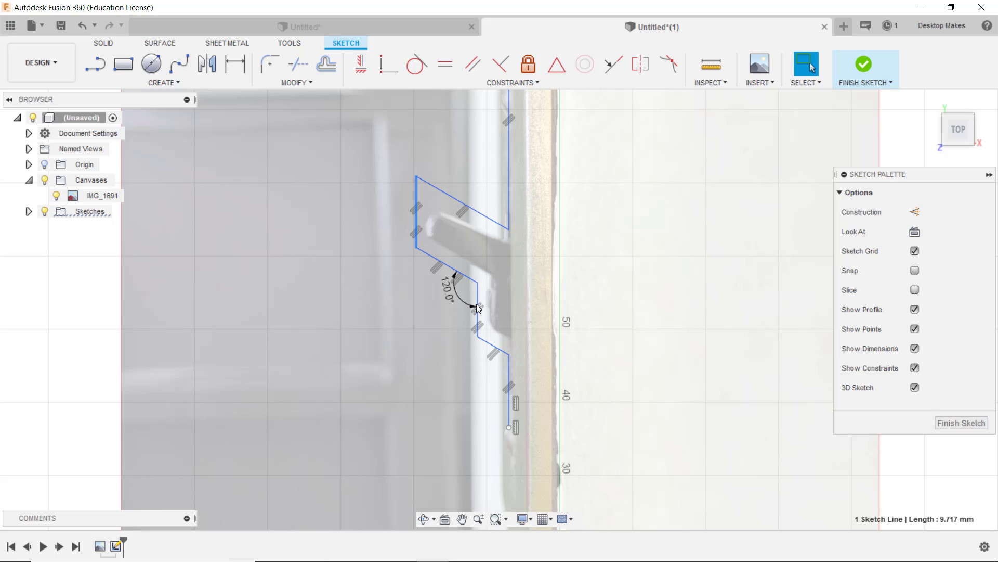
drag(477, 308, 474, 308)
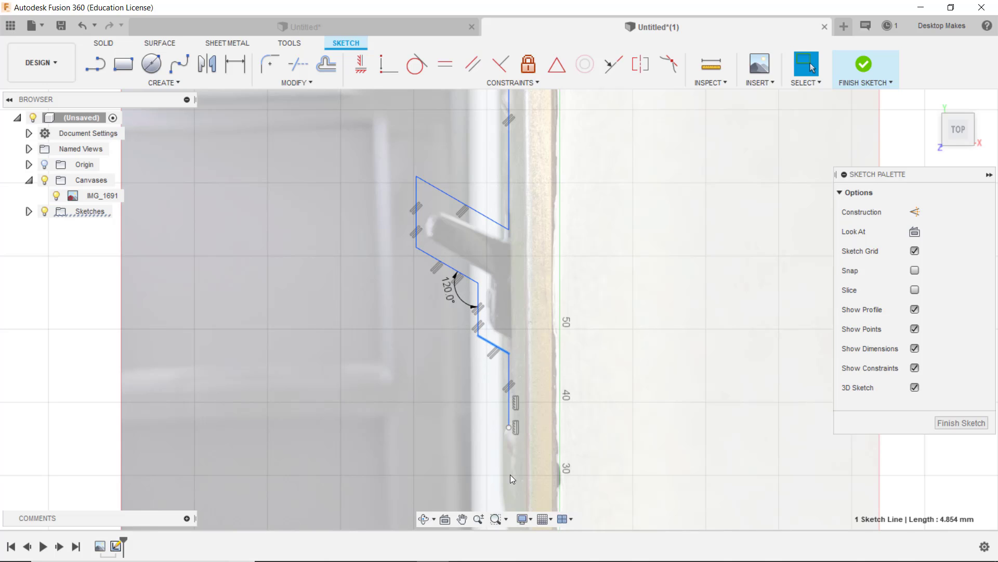
middle_drag(511, 479, 530, 355)
drag(527, 331, 533, 470)
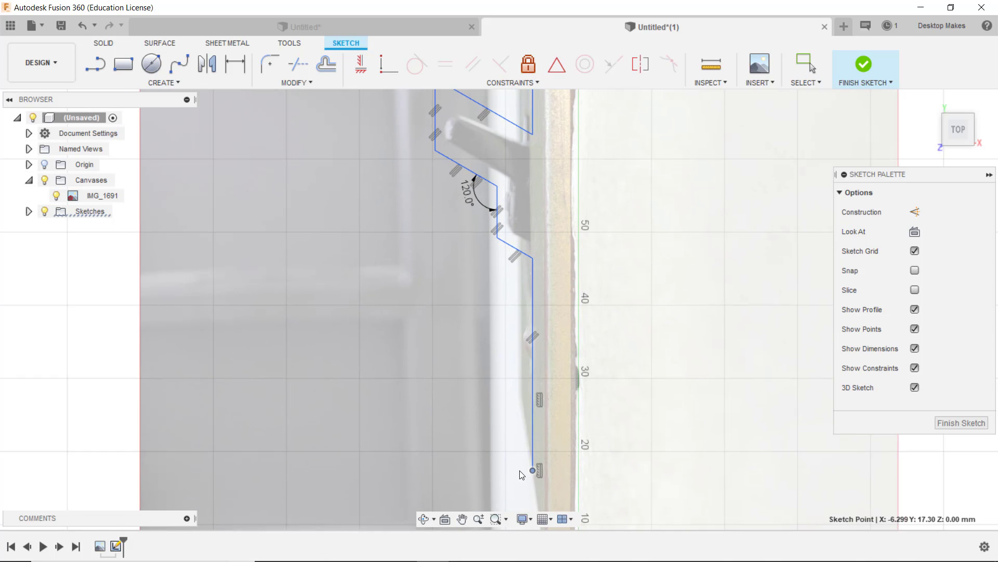
scroll(461, 356, down, 3)
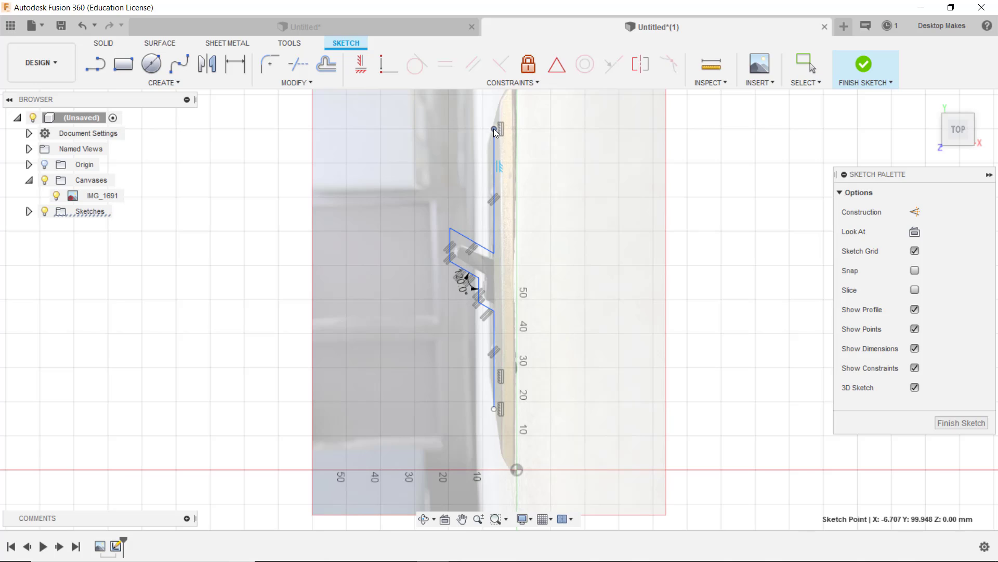
scroll(420, 264, up, 2)
click(297, 83)
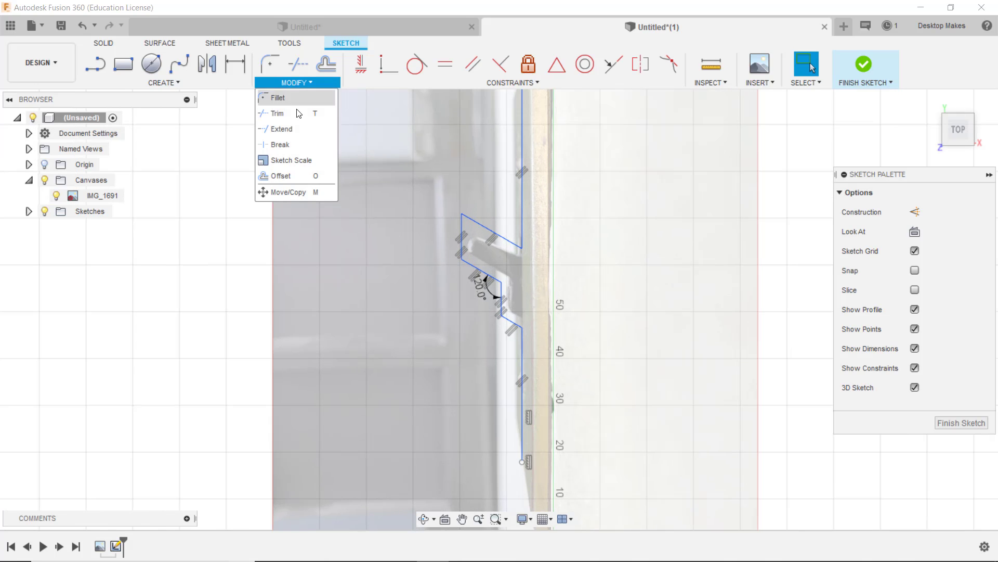
Offset the whole profile chain by -2 mm to form the wall.
click(281, 176)
click(480, 283)
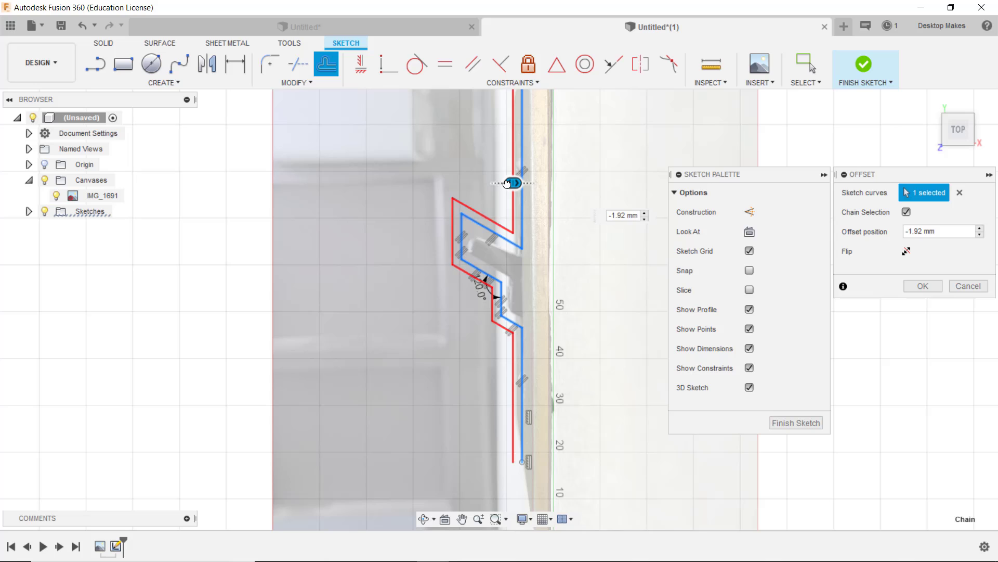
text(-2)
key(Return)
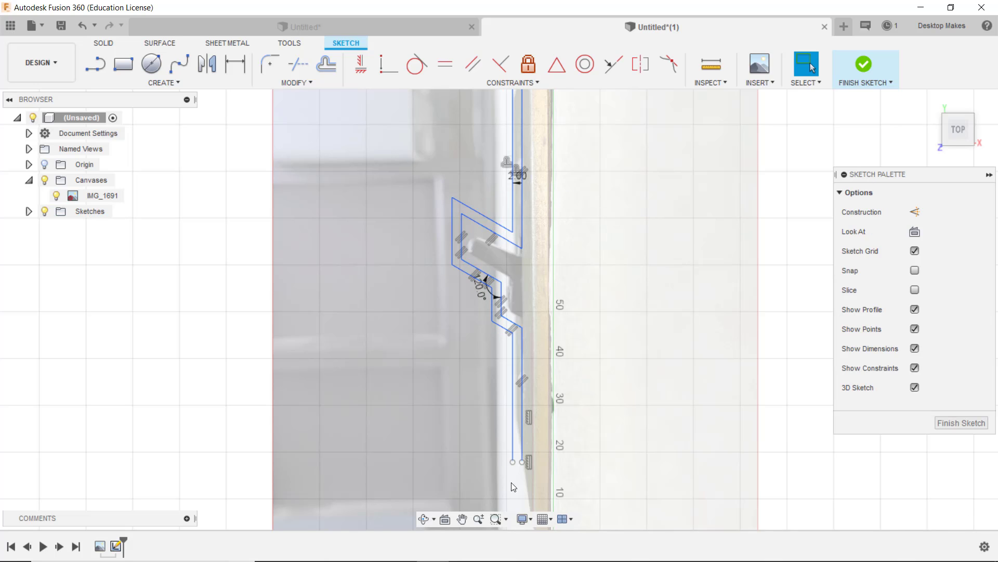
Draw a line closing the top end of the offset wall.
scroll(523, 463, up, 4)
key(l)
scroll(520, 426, down, 2)
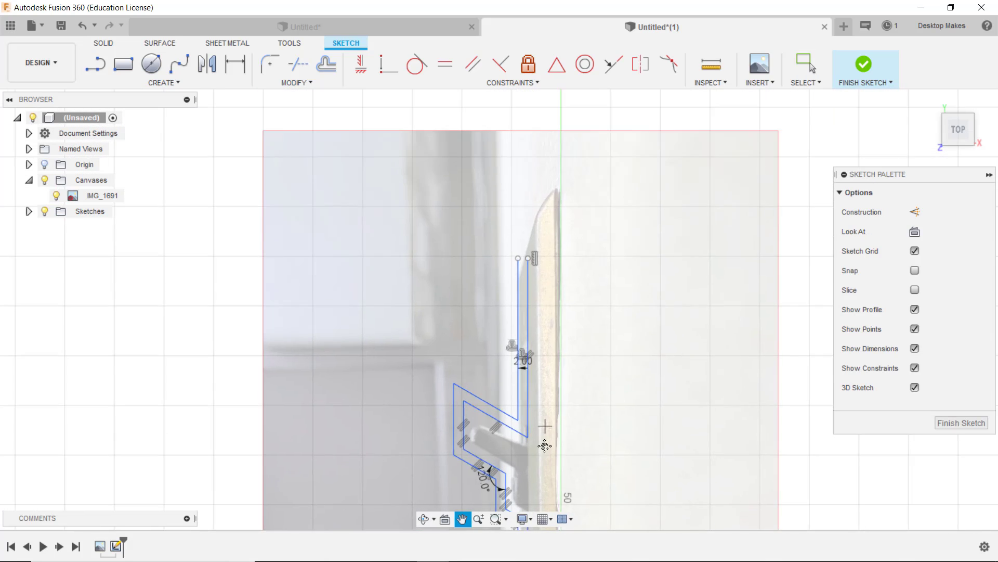
scroll(528, 297, up, 6)
click(509, 335)
click(541, 335)
scroll(541, 336, down, 3)
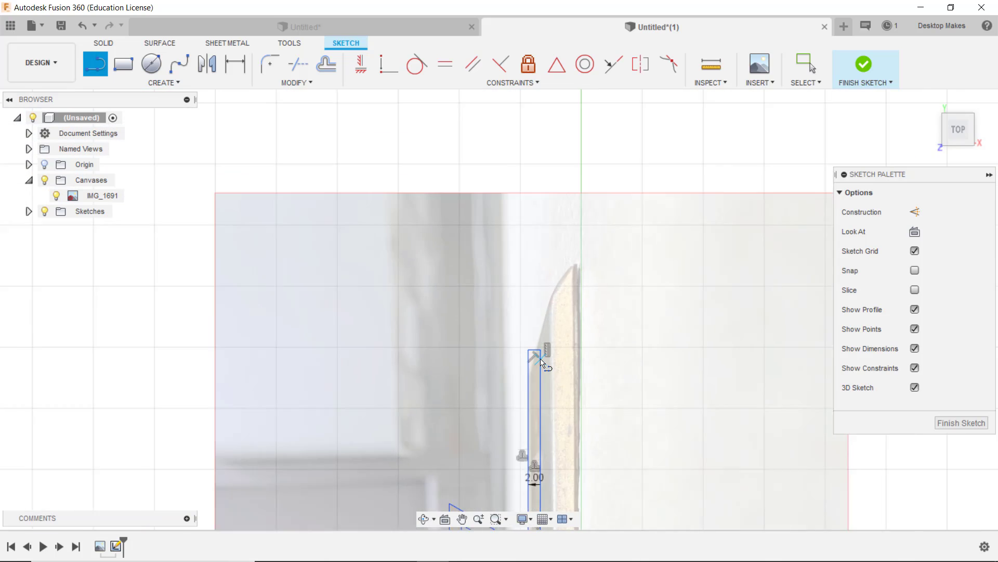
scroll(536, 344, up, 3)
key(Escape)
Add two reference points for the mounting holes, dimensioned 18 mm apart vertically.
click(164, 83)
click(102, 246)
scroll(452, 375, up, 3)
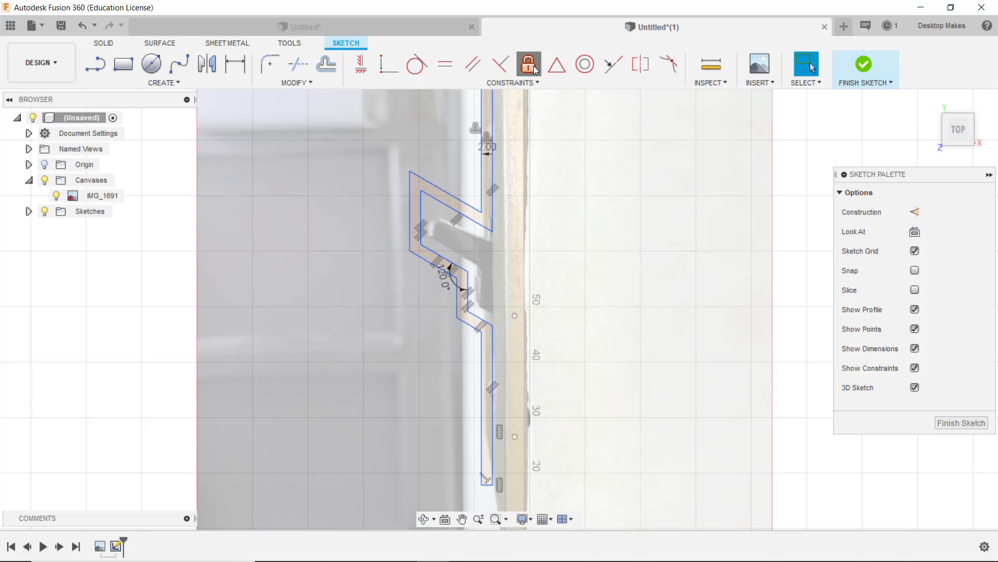
click(515, 436)
click(515, 316)
click(576, 322)
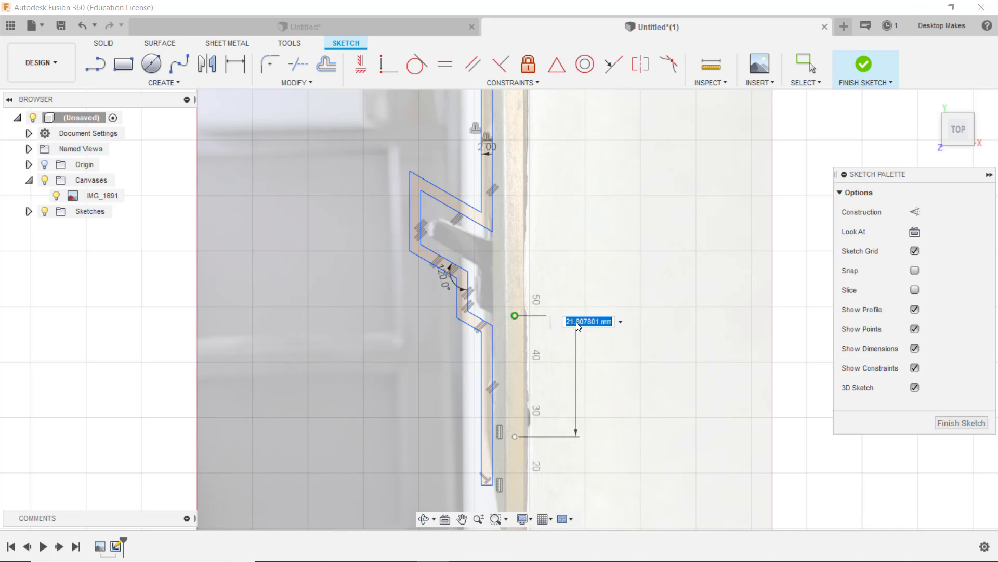
text(18)
key(Return)
Finish the sketch and extrude the profile 10 mm as a new body.
click(863, 65)
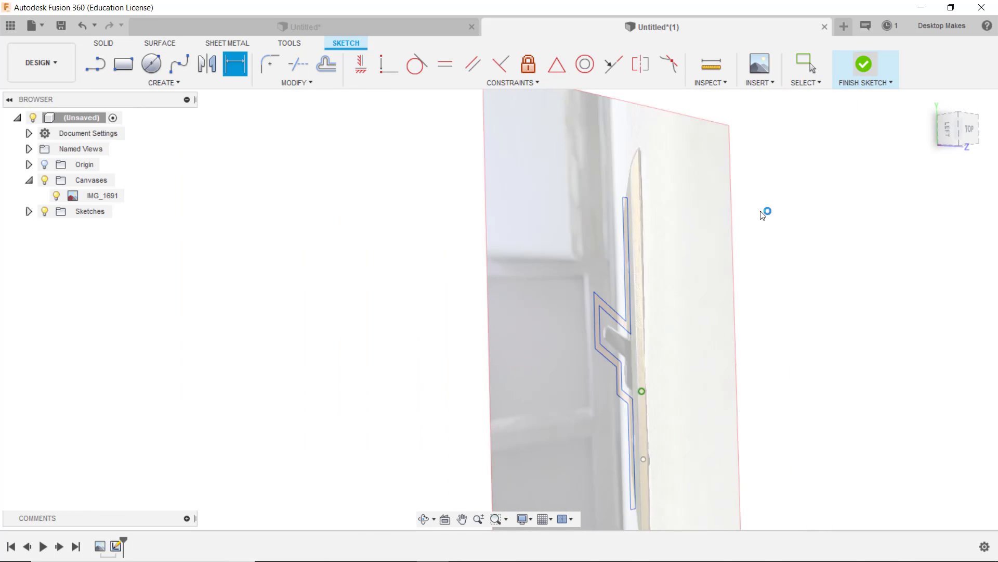
key(e)
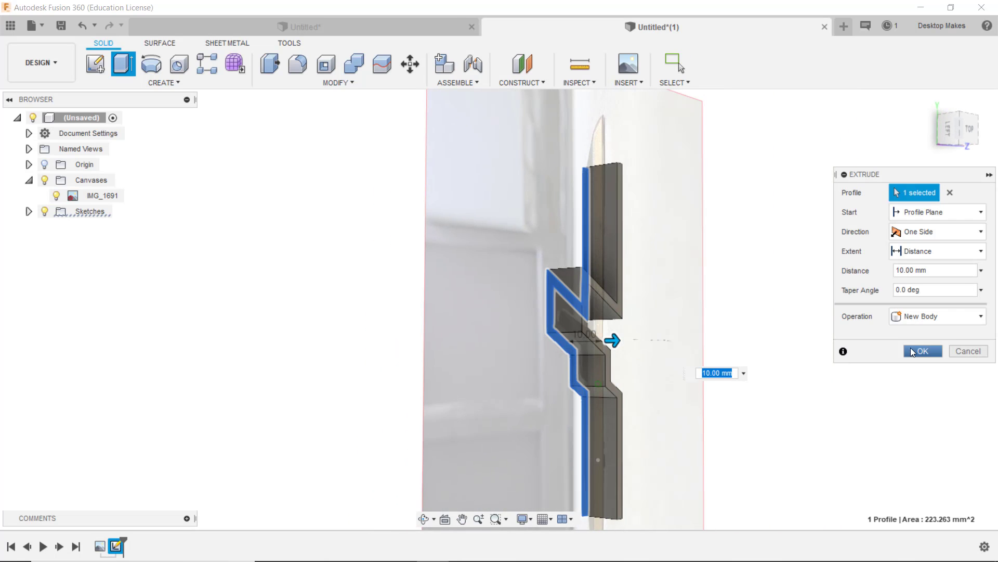
click(911, 351)
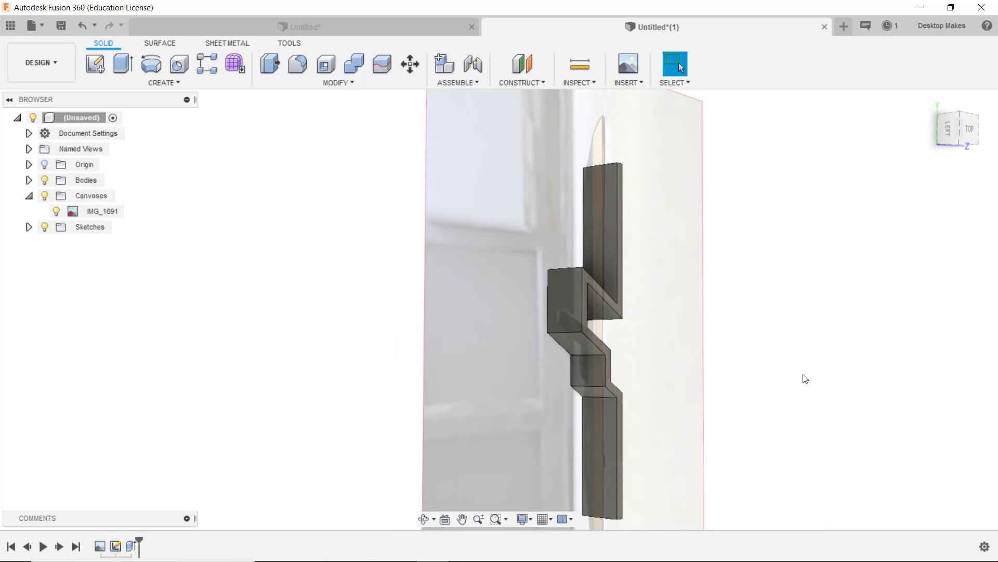
Hide the photo canvas and start a new sketch on the body face, viewed from the side.
click(45, 195)
click(95, 64)
click(592, 423)
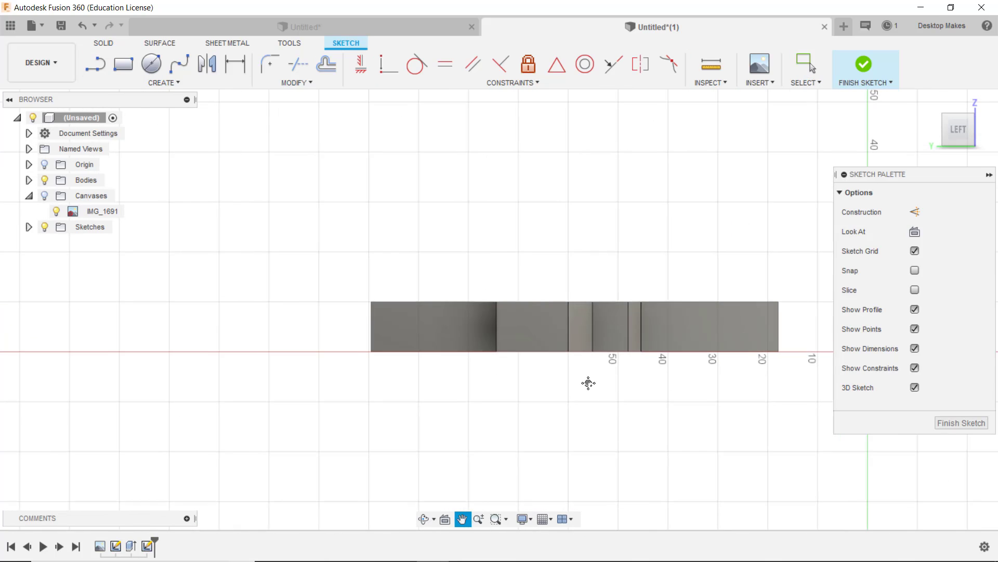
key(Escape)
shift+middle_drag(588, 383, 350, 435)
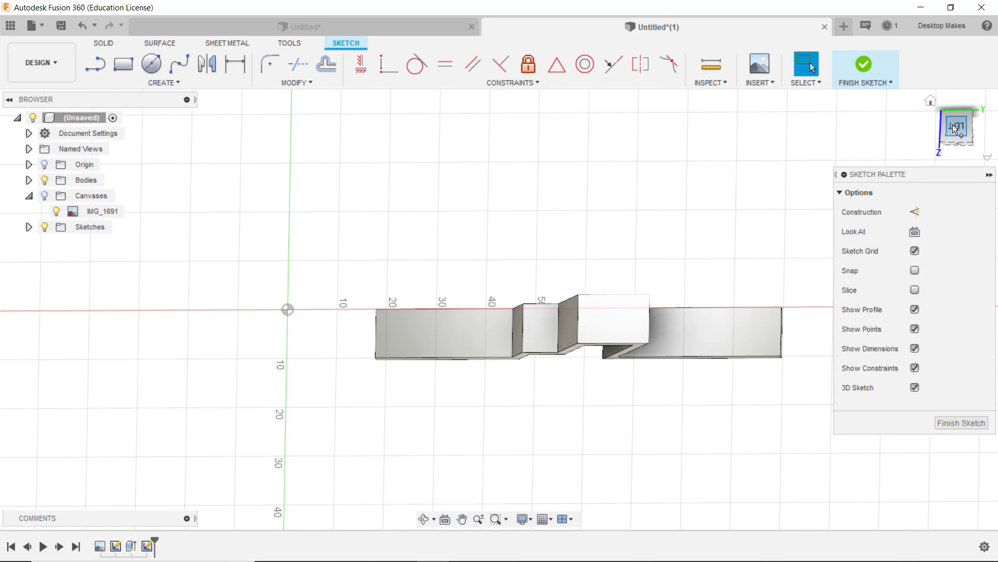
click(956, 129)
Draw two 4 mm diameter hole circles, one on the left and one on the right.
key(c)
click(394, 313)
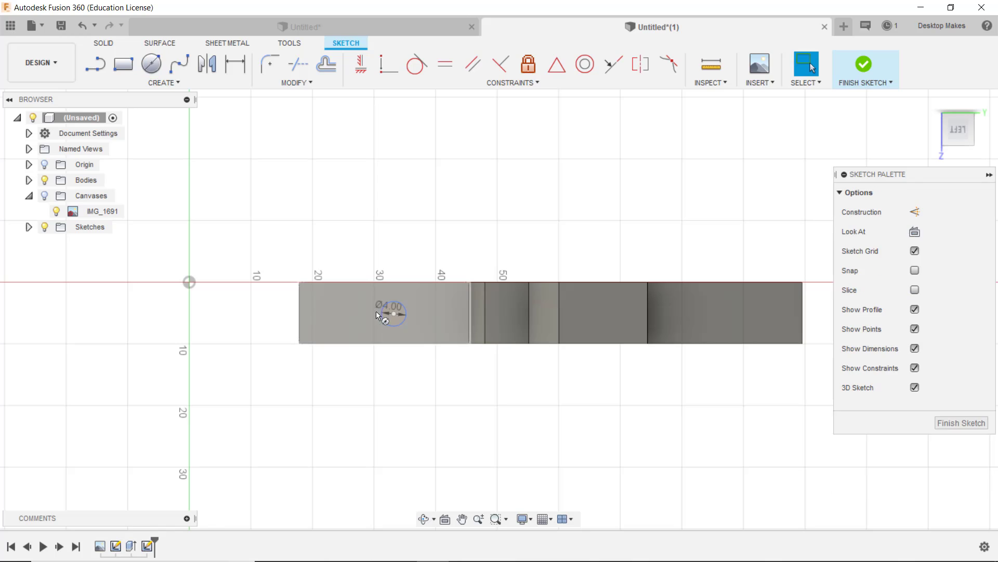
key(Return)
click(709, 298)
key(d)
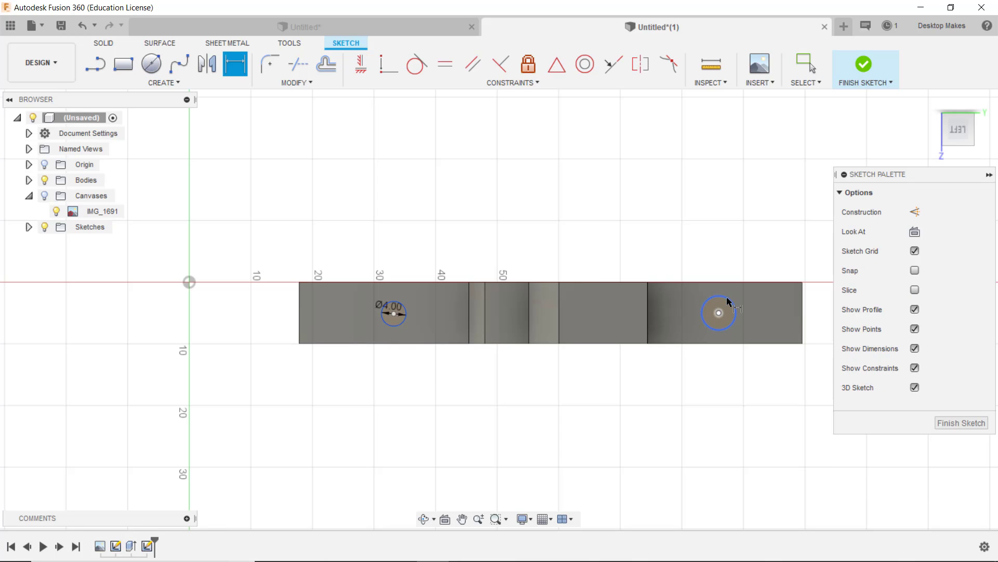
click(727, 300)
click(743, 262)
text(4)
key(Return)
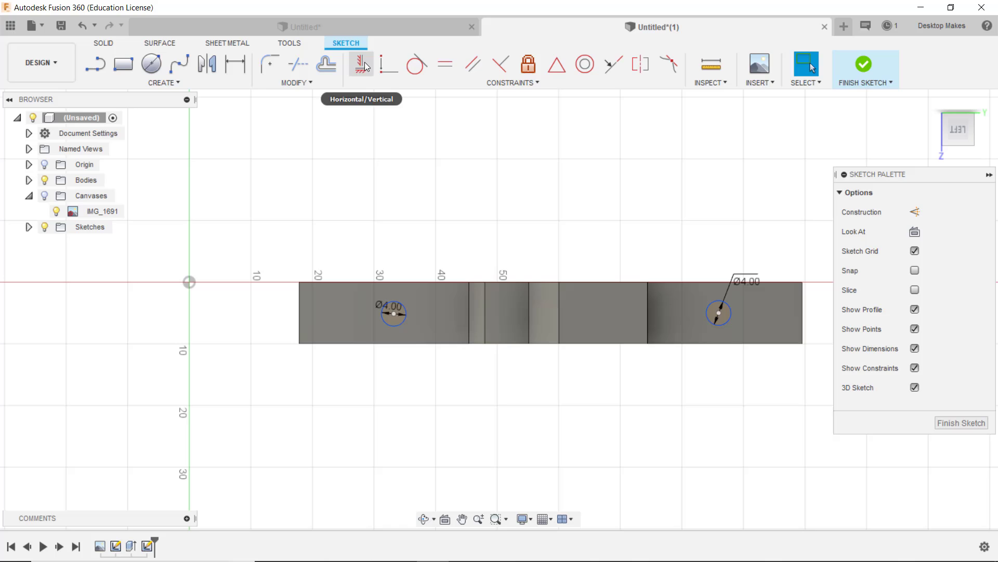
Level the two hole centres and align the left hole with the projected left body edge.
click(361, 64)
click(719, 314)
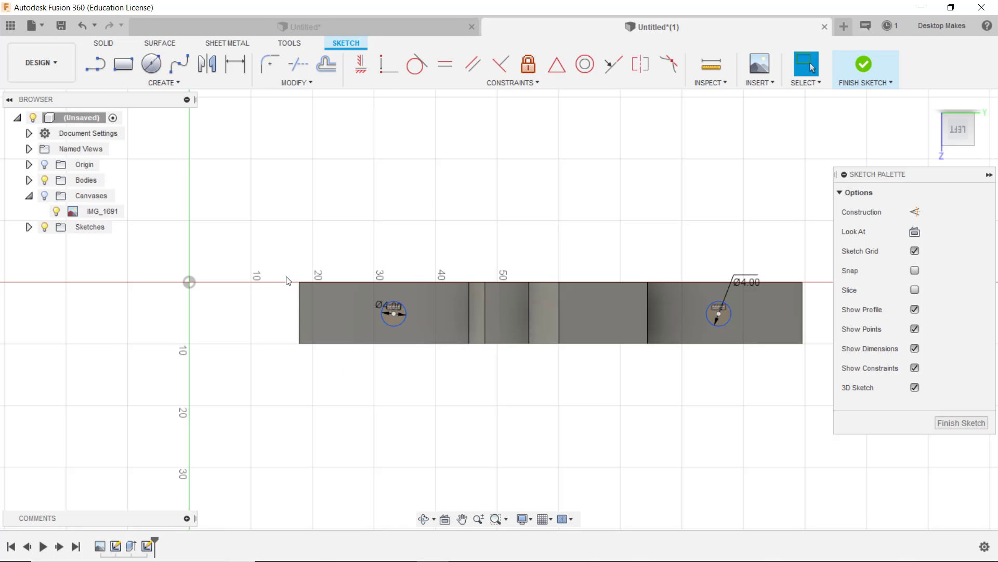
key(p)
click(299, 310)
click(905, 272)
click(300, 312)
Project the body's front face into the sketch and add another horizontal constraint.
click(30, 227)
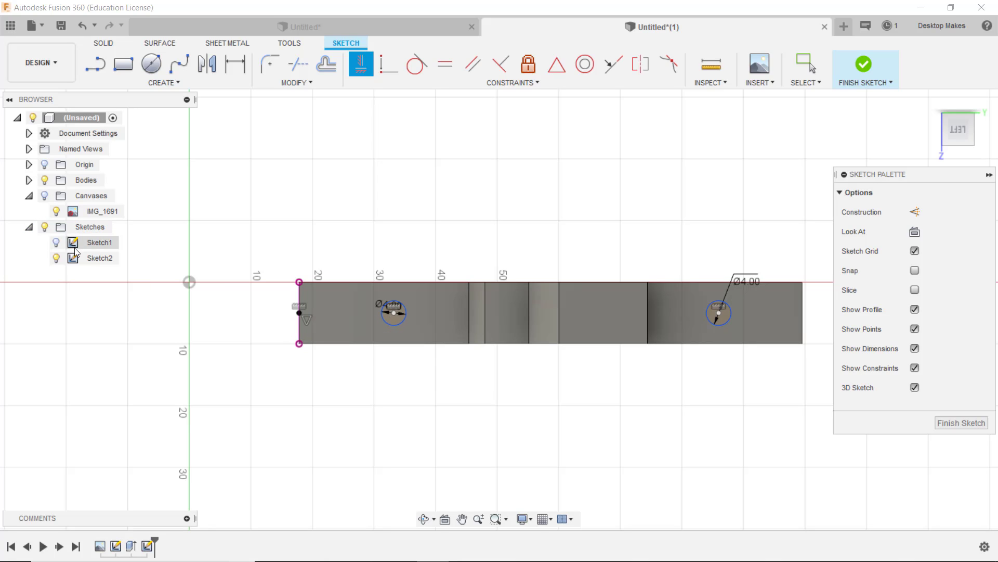
shift+middle_drag(276, 406, 346, 326)
key(p)
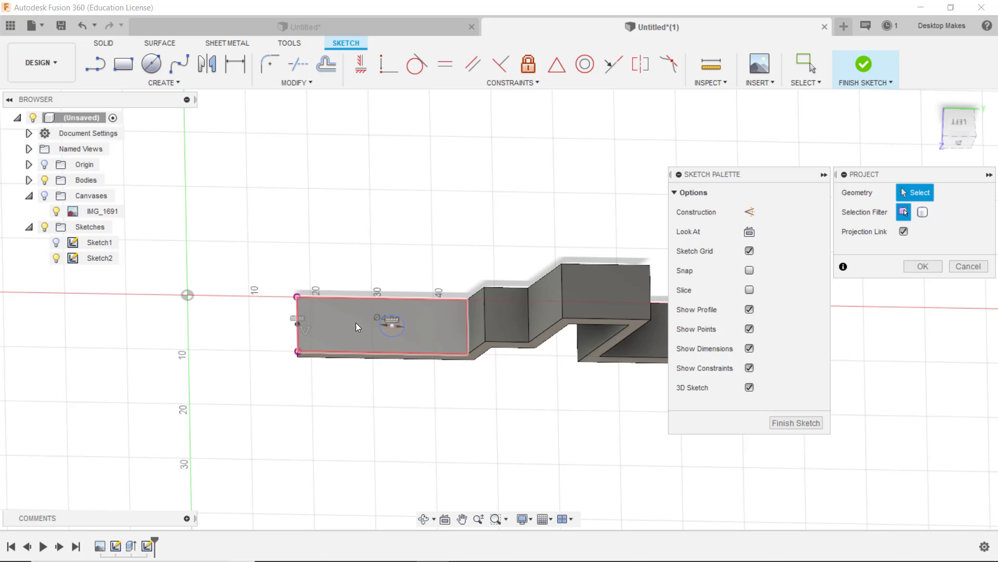
scroll(358, 366, up, 3)
click(379, 290)
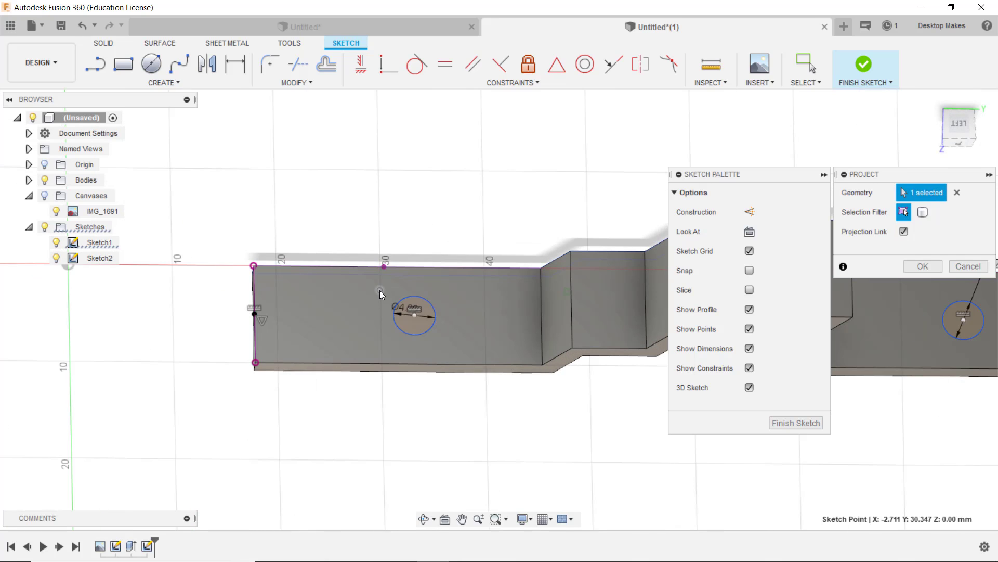
click(939, 268)
click(363, 63)
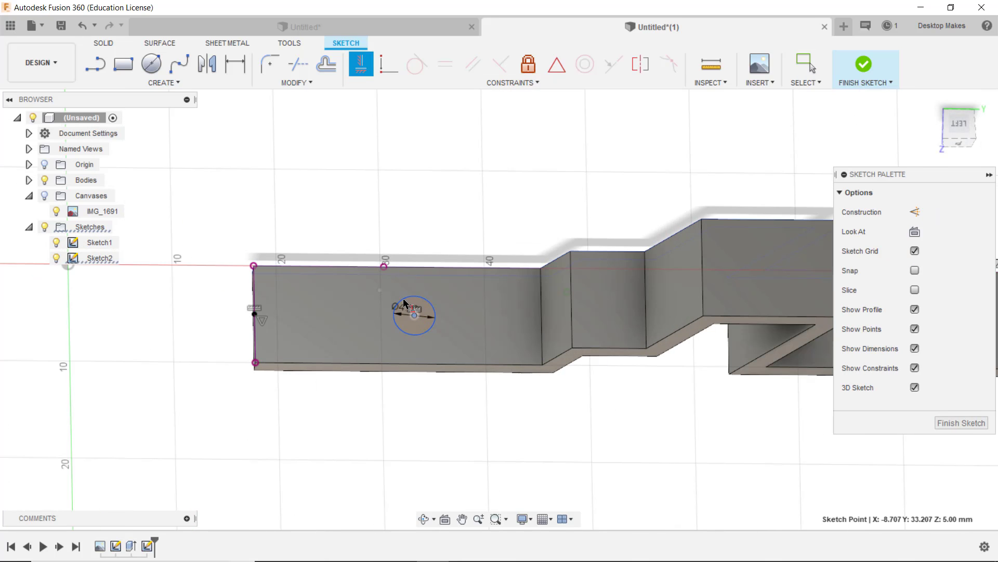
scroll(384, 269, down, 3)
Dimension the hole centres 60.5 mm apart and finish the sketch.
key(d)
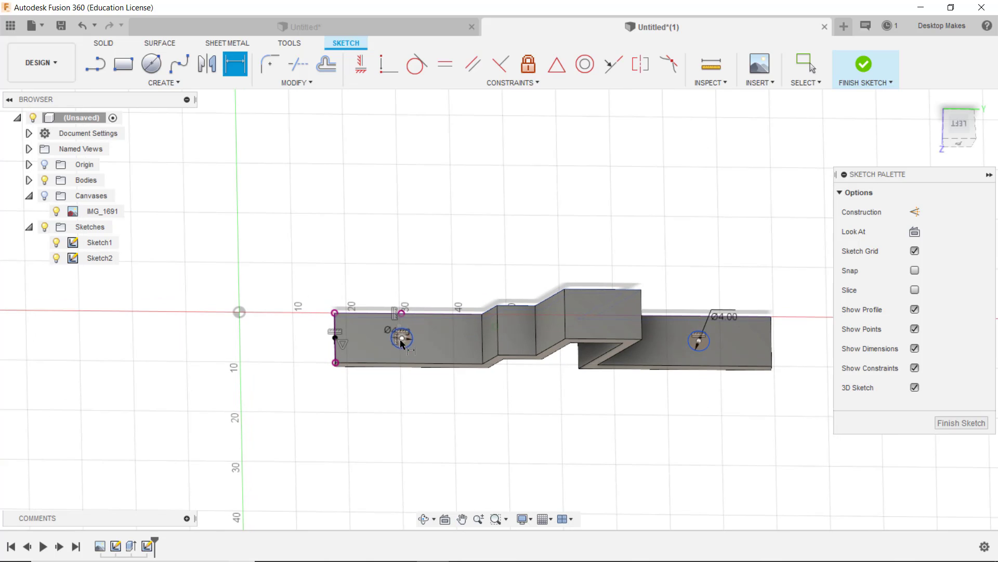
click(700, 343)
click(699, 262)
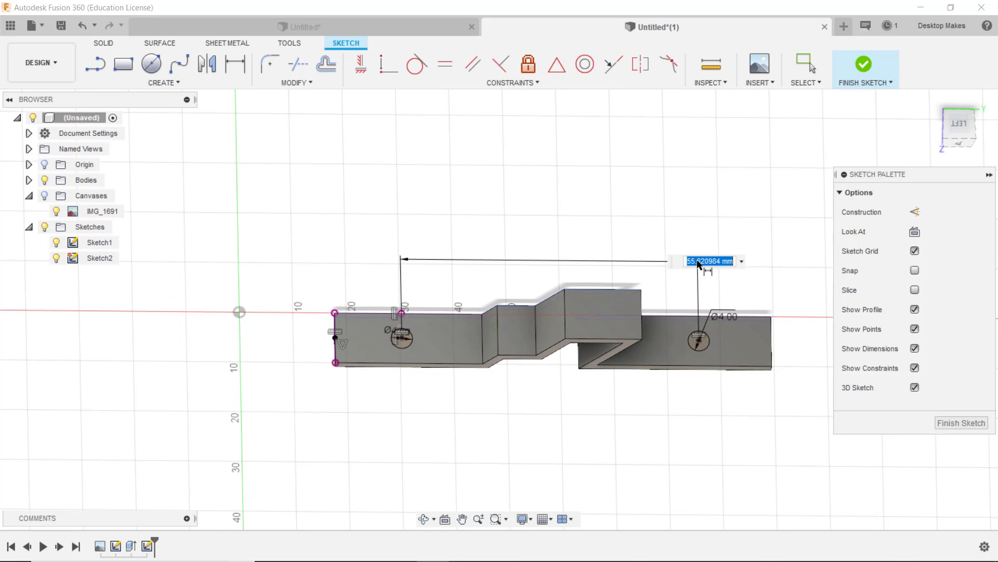
key(Return)
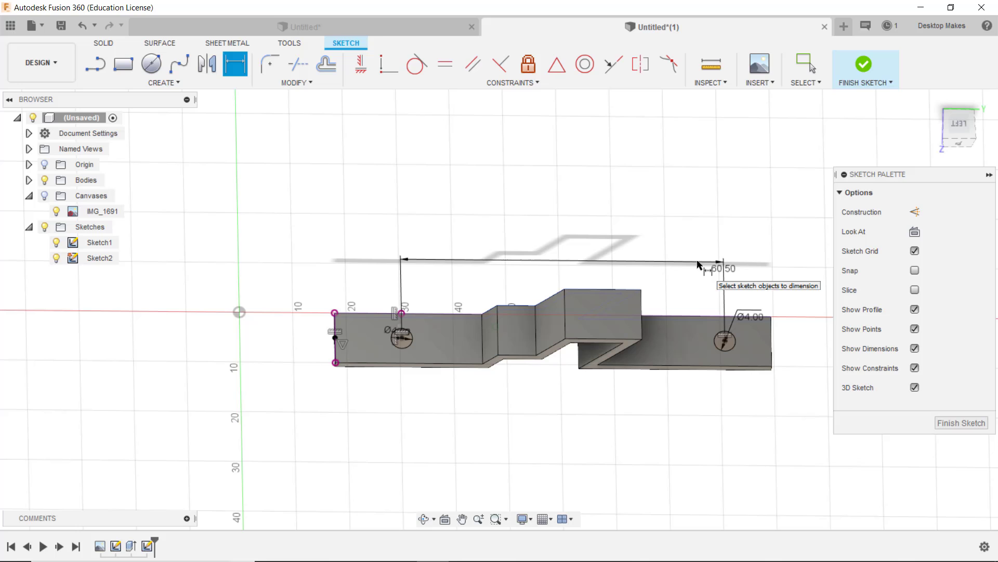
click(863, 64)
Extrude both hole profiles as a cut with extent All through the body.
mouse_move(859, 171)
shift+middle_down()
mouse_move(847, 404)
mouse_move(828, 393)
mouse_move(791, 332)
mouse_move(814, 336)
mouse_move(780, 354)
shift+middle_up()
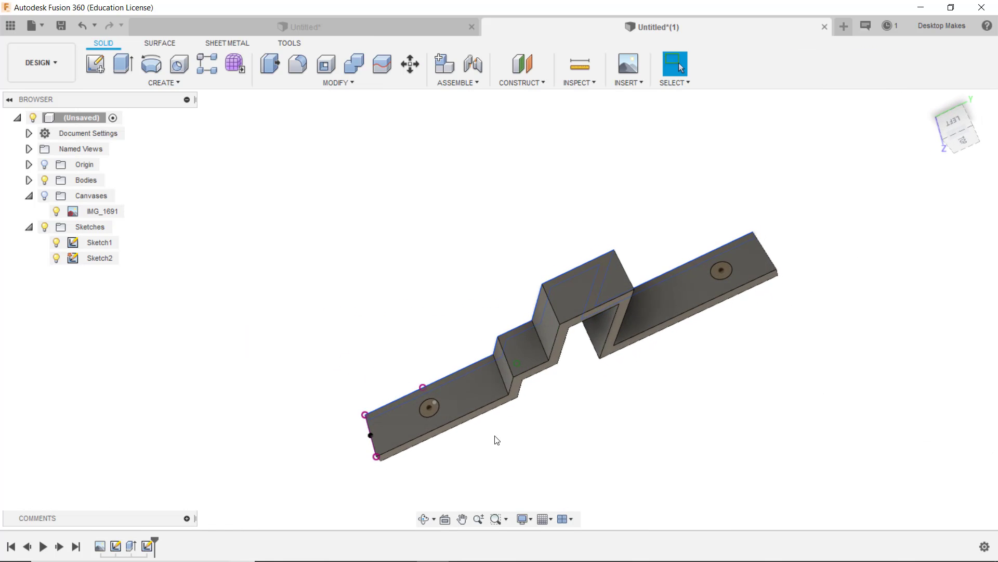
key(e)
scroll(432, 411, up, 5)
click(433, 415)
scroll(434, 415, down, 5)
click(644, 271)
scroll(645, 272, down, 3)
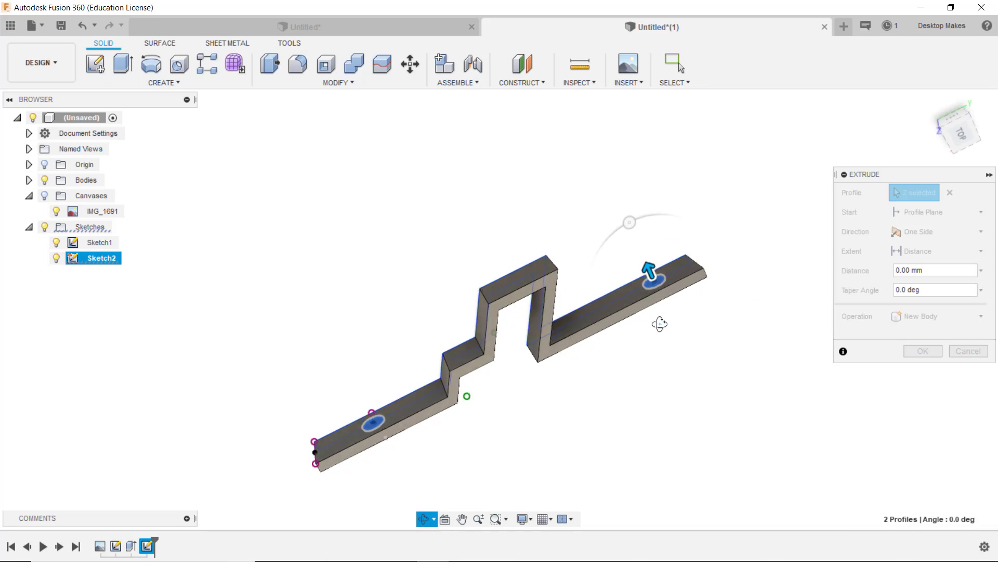
click(939, 251)
click(915, 297)
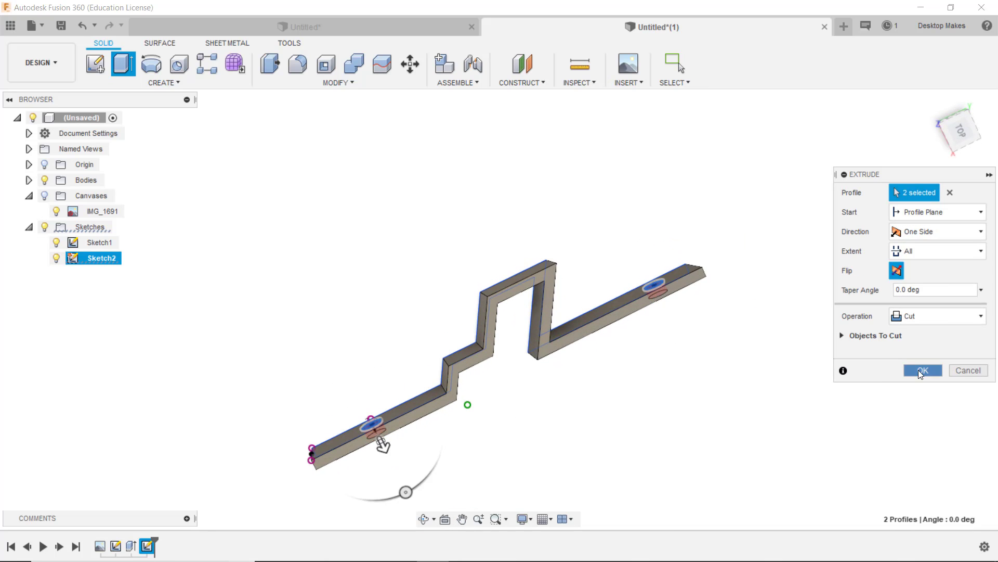
click(923, 370)
shift+middle_drag(385, 446, 365, 326)
Start a fillet and select the step, wall-top and tall vertical edges along the stepped section.
key(f)
scroll(449, 389, up, 5)
click(392, 414)
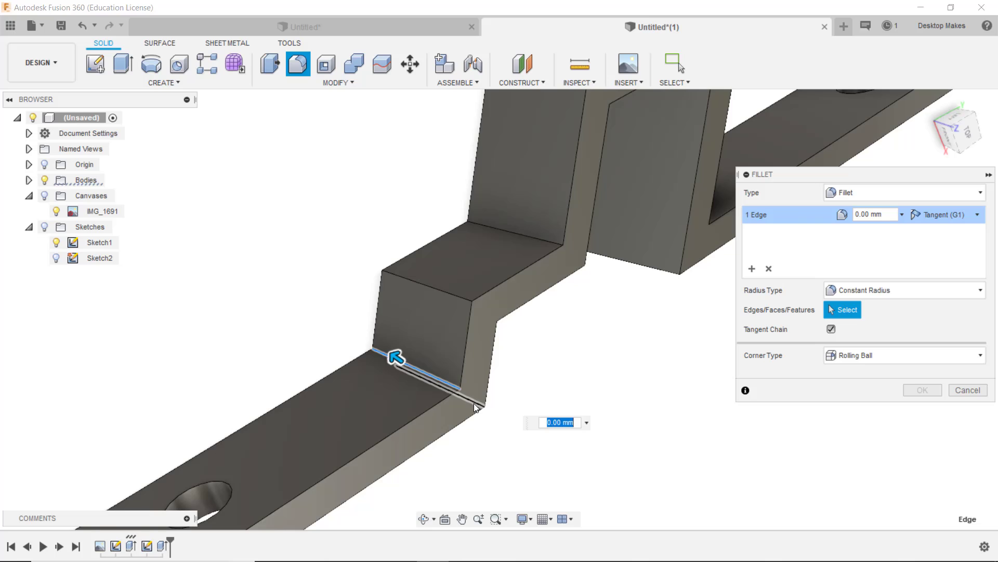
click(471, 311)
click(432, 327)
shift+middle_drag(433, 326, 519, 269)
click(519, 269)
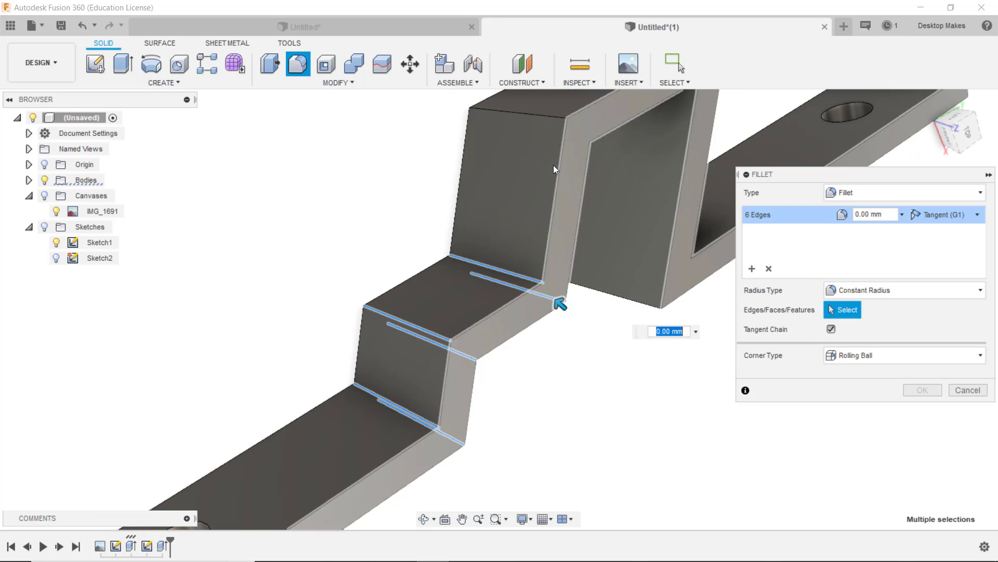
click(564, 119)
click(581, 138)
scroll(572, 136, down, 3)
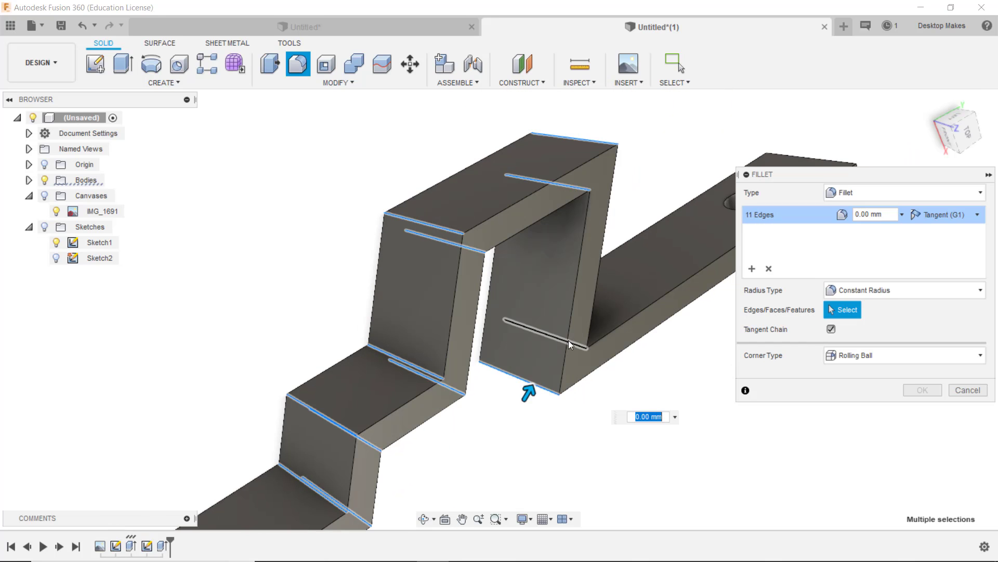
click(570, 341)
Set the fillet radius to 1 mm and apply it to the 12 selected edges.
scroll(582, 343, down, 3)
shift+middle_drag(494, 341, 490, 378)
text(1)
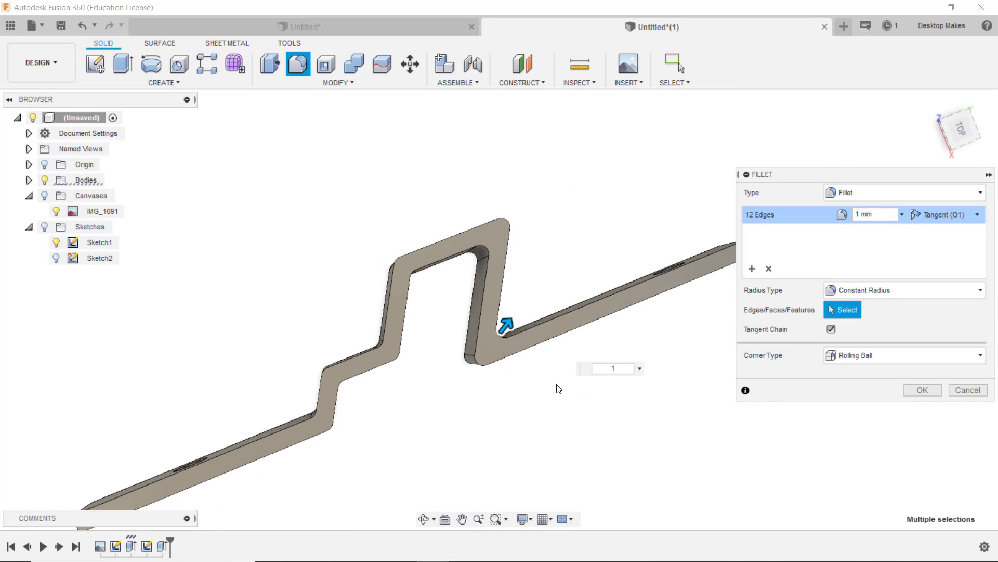
click(920, 390)
shift+middle_drag(626, 385, 862, 353)
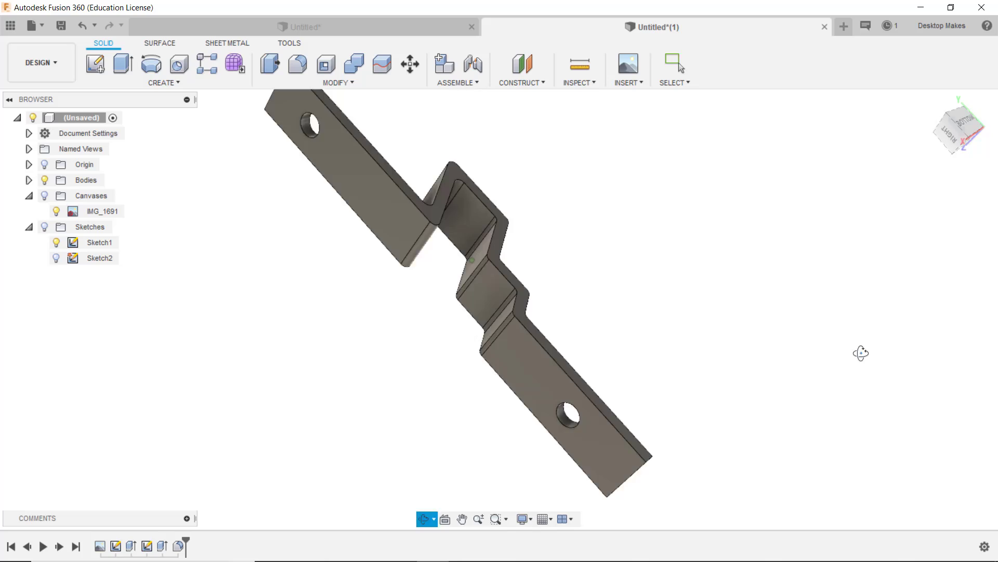
View the cover from the top with the IMG_1691 switch photo canvas shown behind it.
key(Escape)
click(44, 196)
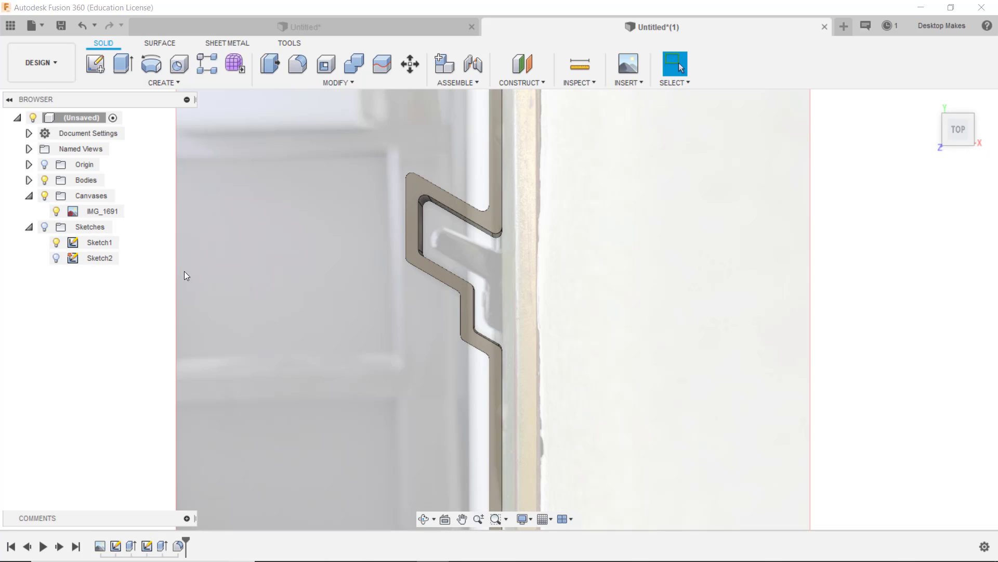
scroll(362, 393, down, 2)
scroll(366, 357, up, 2)
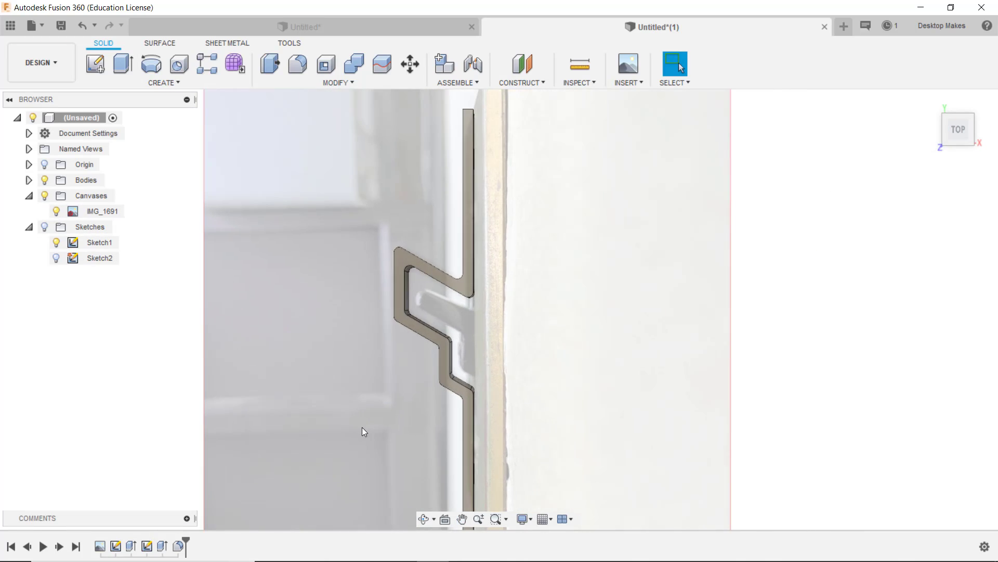